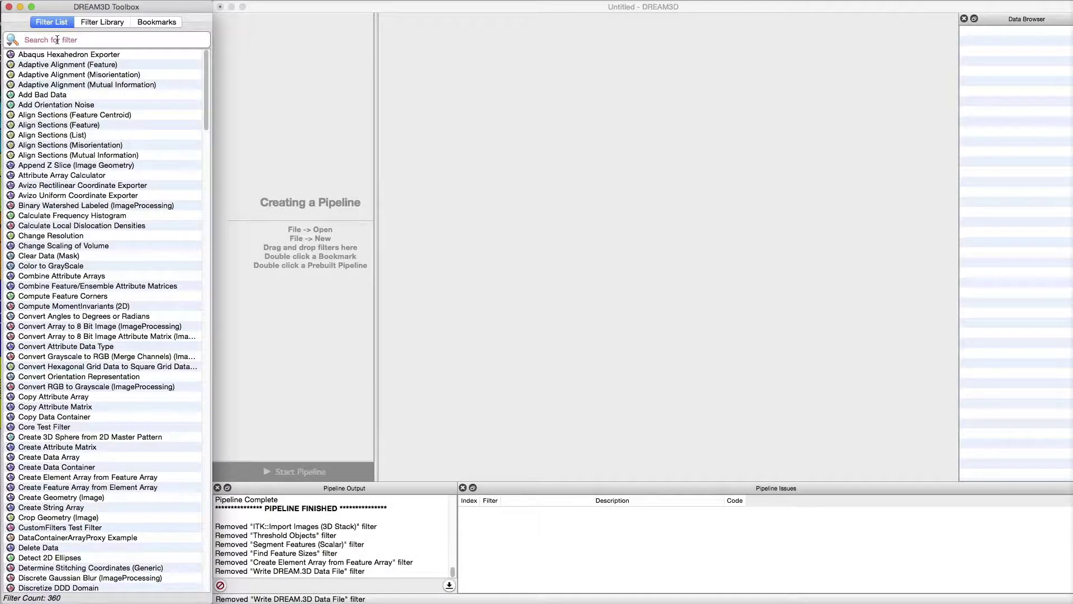
- Add ITK::Import Images (3D Stack) to the pipeline with Input Directory set to Data/Image
{"action": "left_click", "coordinate": [57, 40]}
{"action": "type", "text": "IMport"}
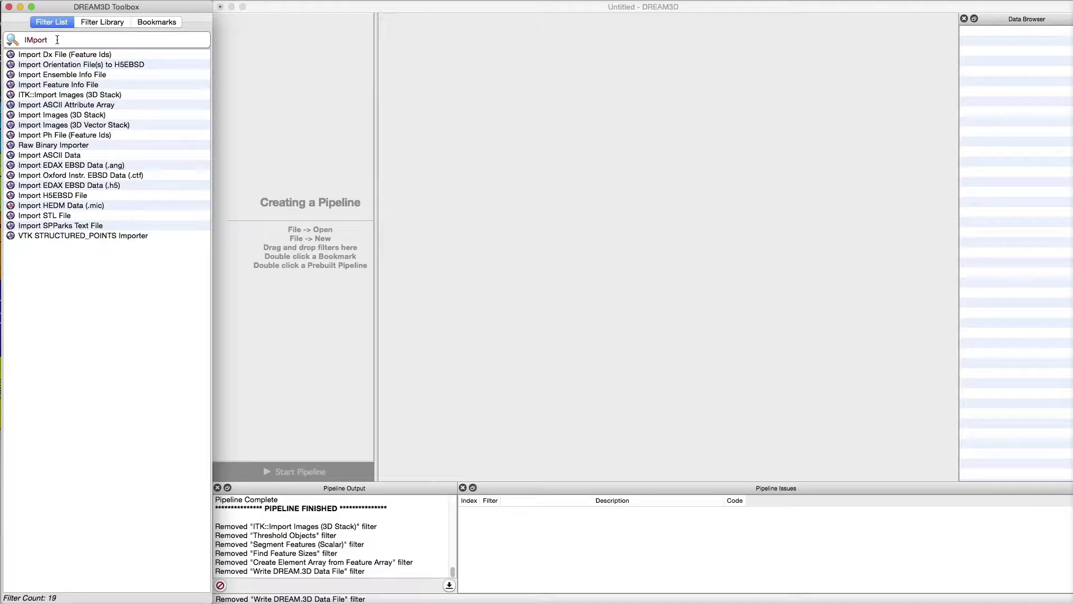
{"action": "left_click", "coordinate": [37, 93]}
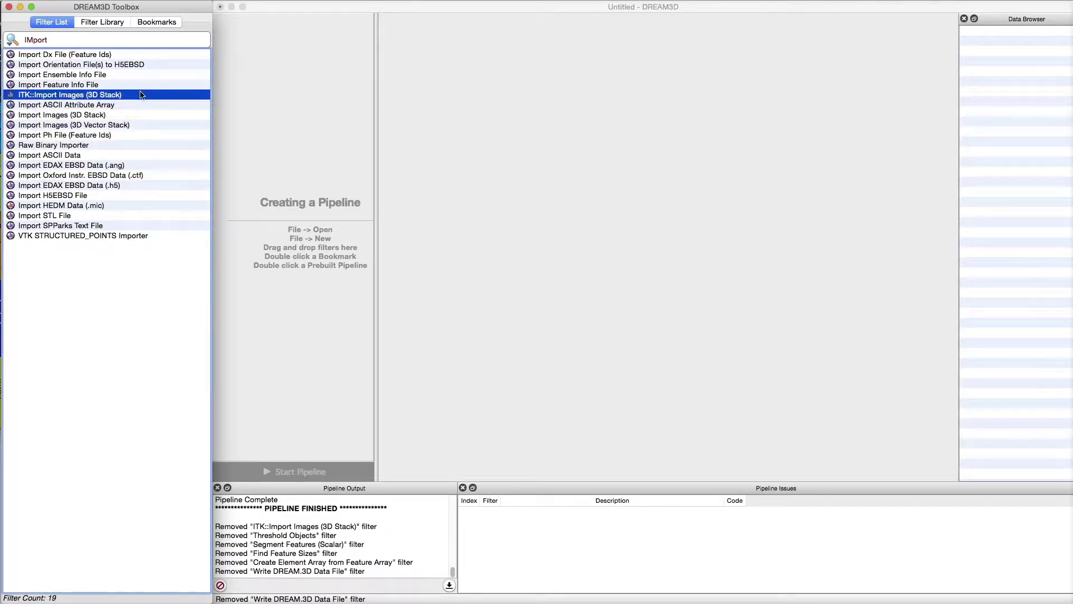
{"action": "left_click_drag", "start_coordinate": [150, 96], "coordinate": [311, 48]}
{"action": "left_click", "coordinate": [508, 39]}
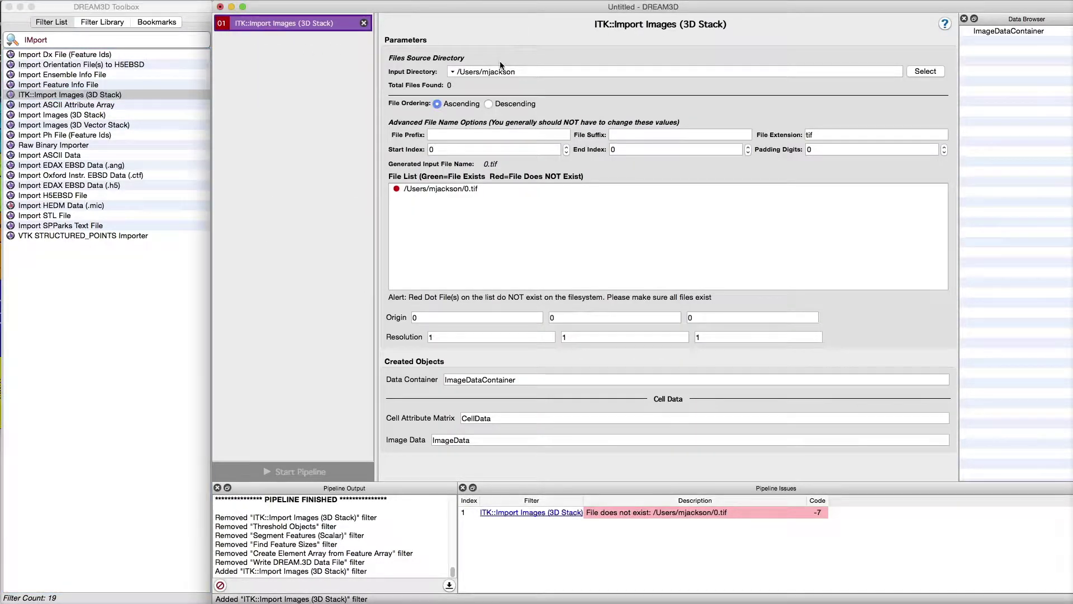
{"action": "triple_click", "coordinate": [531, 72]}
{"action": "type", "text": "Data/Image"}
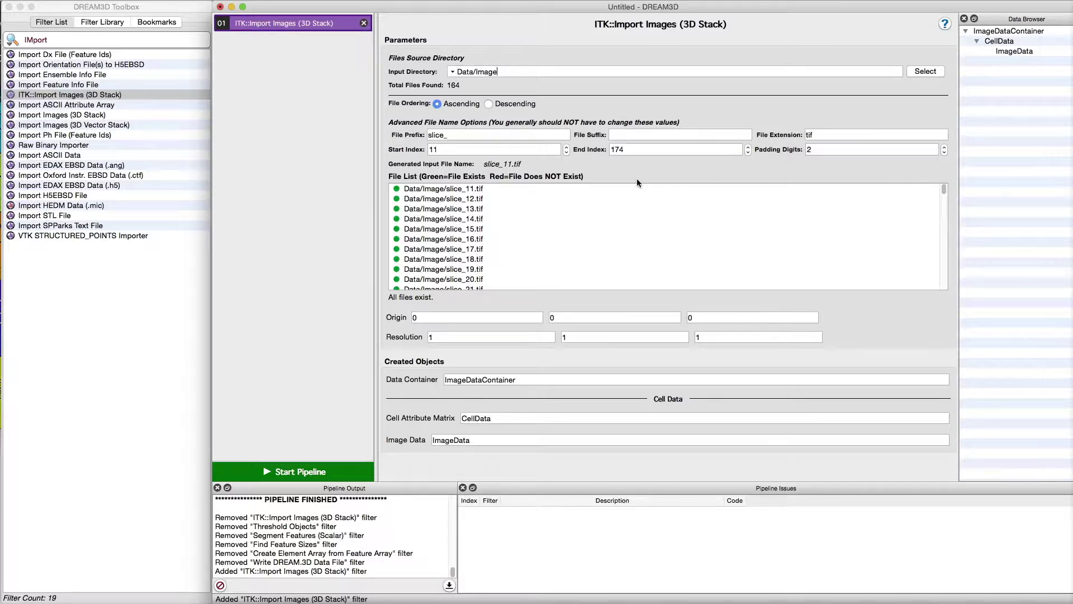
{"action": "double_click", "coordinate": [457, 134]}
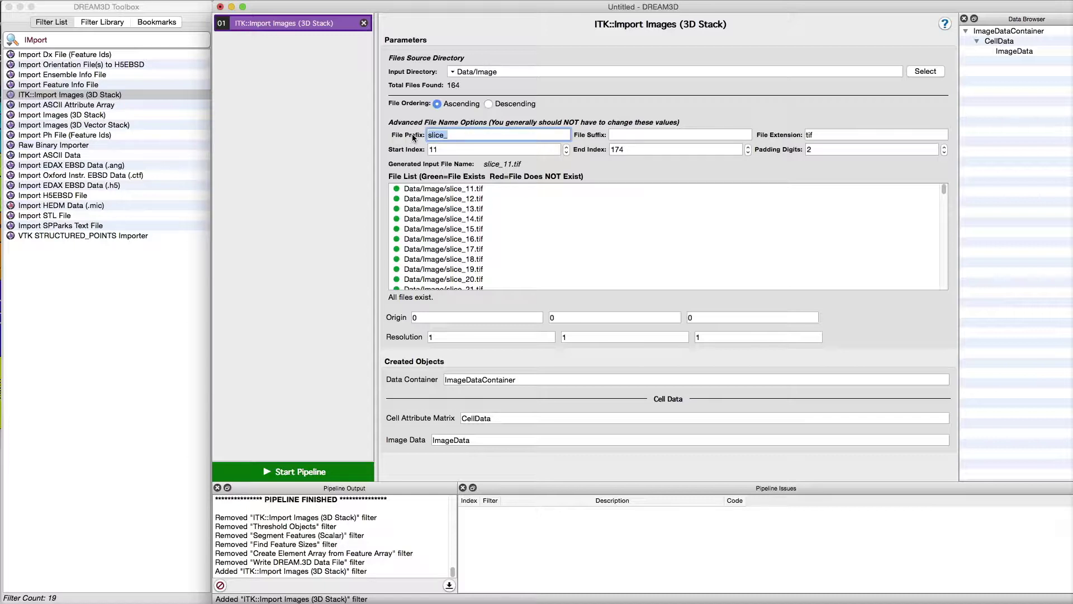
{"action": "left_click", "coordinate": [627, 135]}
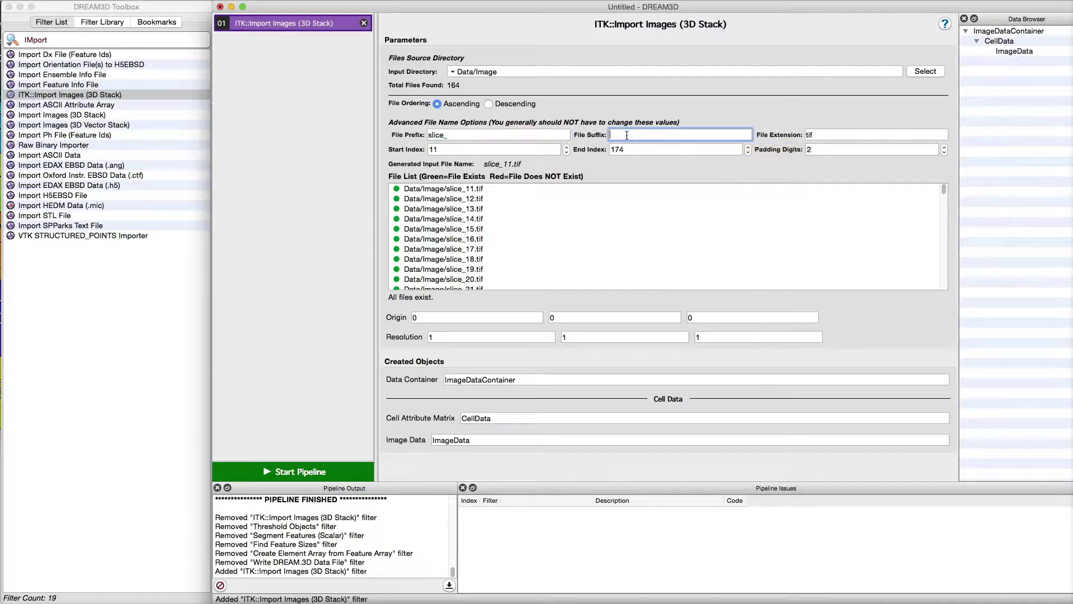
{"action": "double_click", "coordinate": [820, 134]}
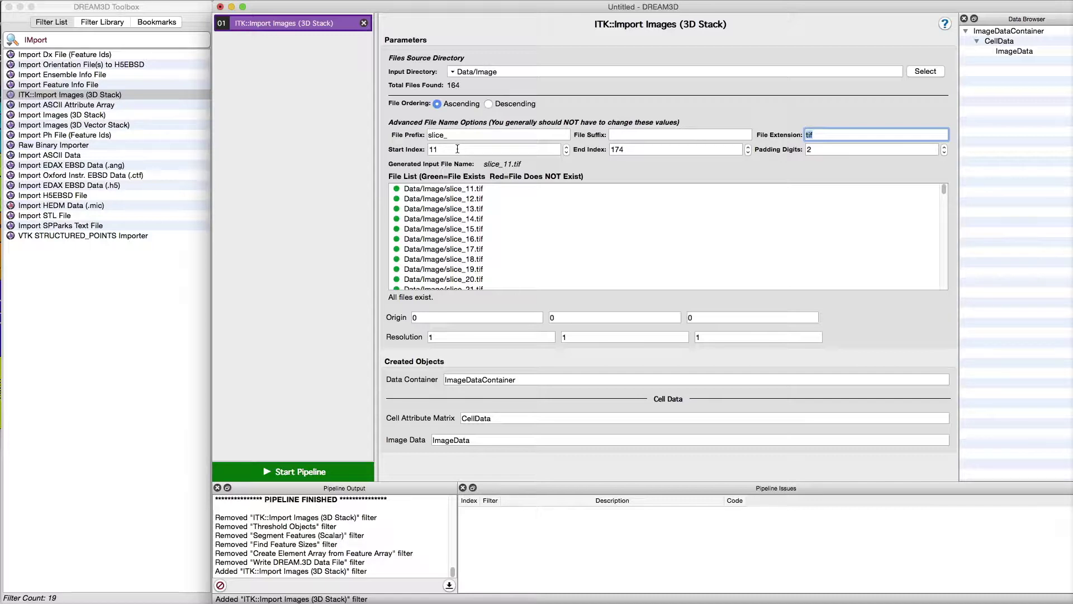
{"action": "double_click", "coordinate": [625, 150]}
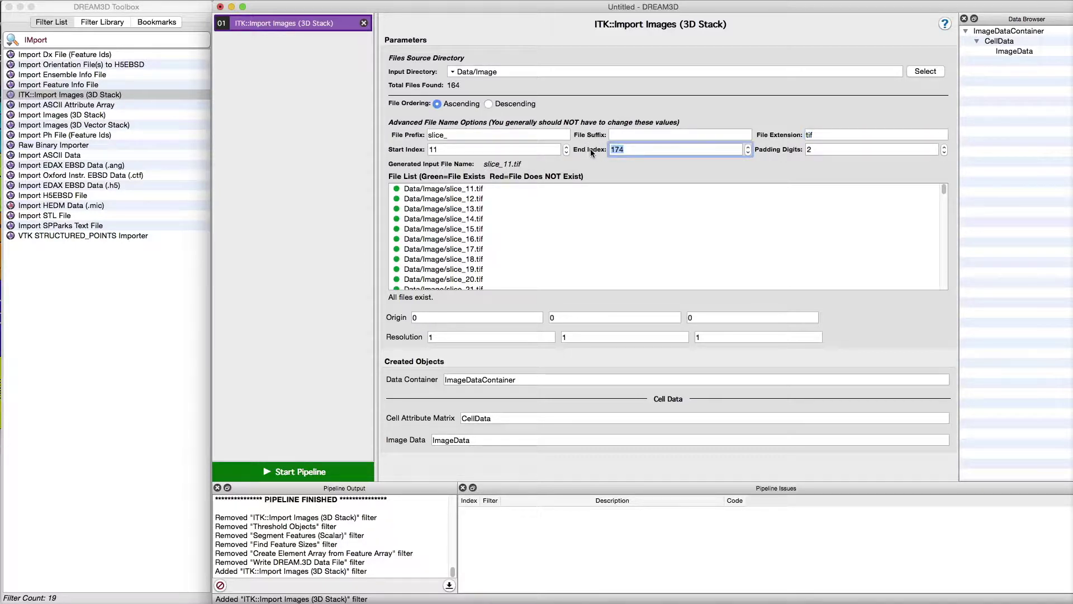
{"action": "scroll", "coordinate": [516, 257], "scroll_direction": "down", "scroll_amount": 20}
{"action": "scroll", "coordinate": [517, 250], "scroll_direction": "down", "scroll_amount": 8}
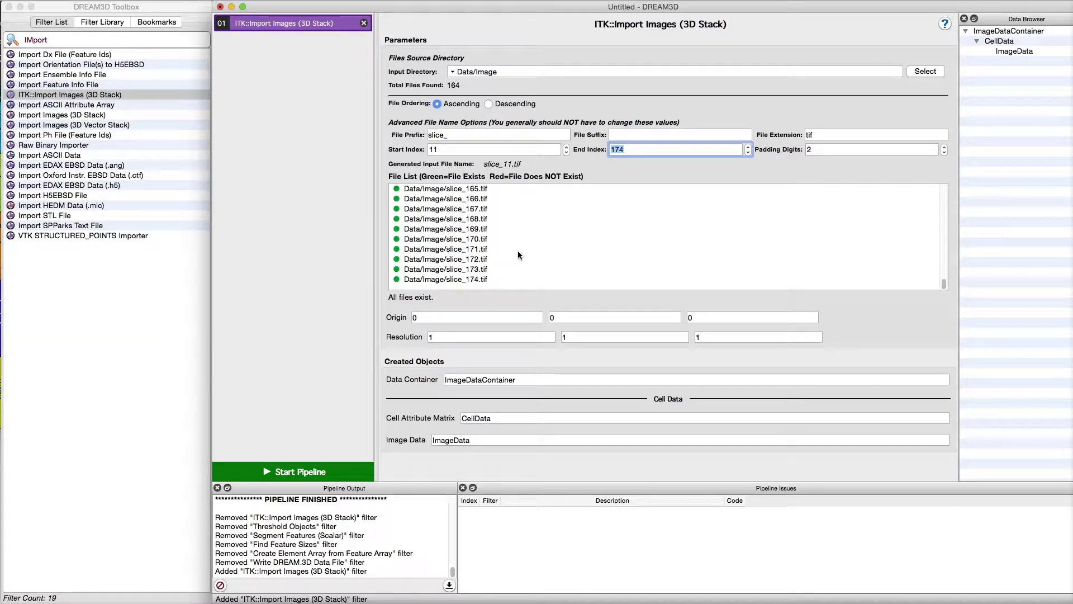
{"action": "left_click", "coordinate": [799, 148]}
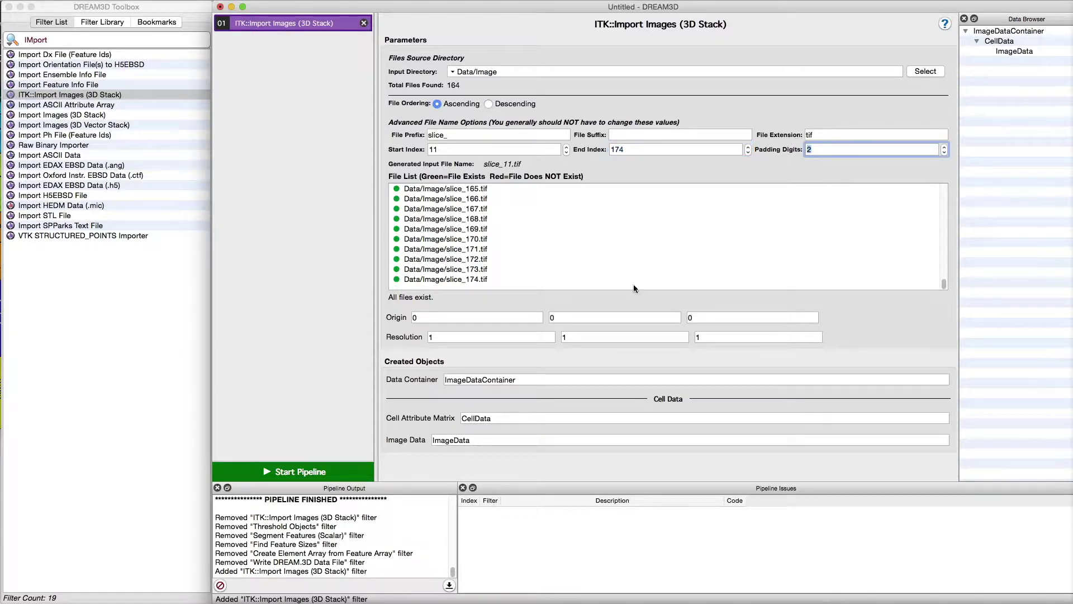
{"action": "double_click", "coordinate": [476, 380]}
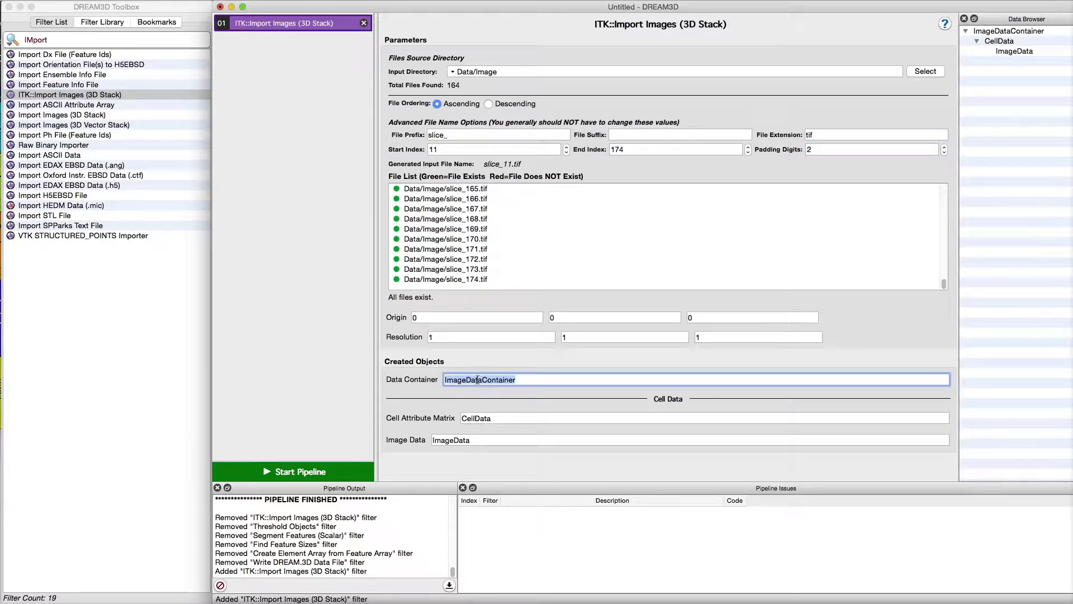
{"action": "double_click", "coordinate": [475, 419]}
{"action": "double_click", "coordinate": [452, 441]}
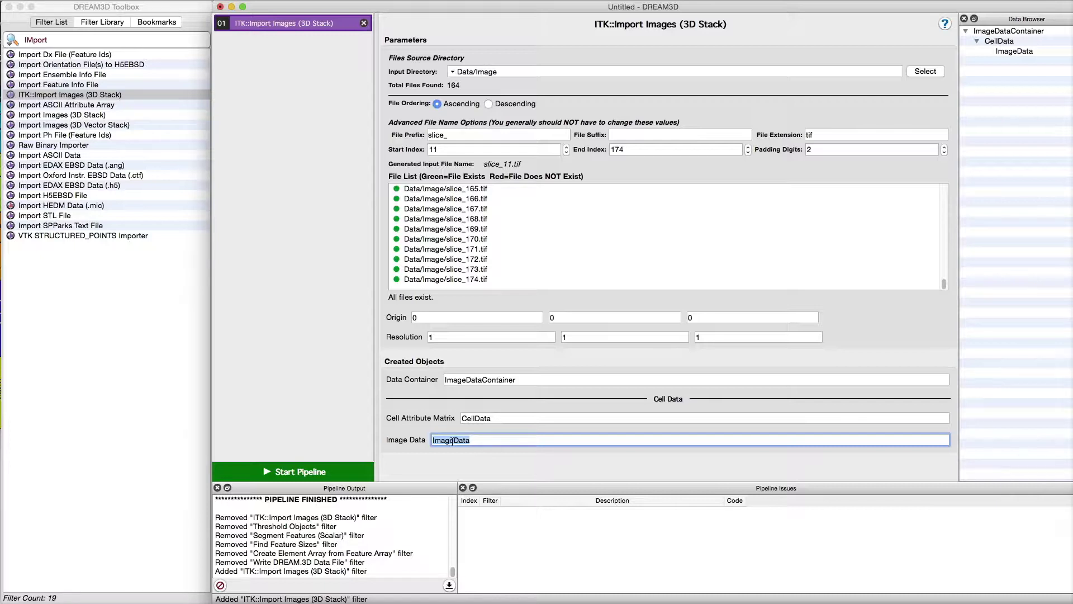
{"action": "left_click", "coordinate": [471, 466]}
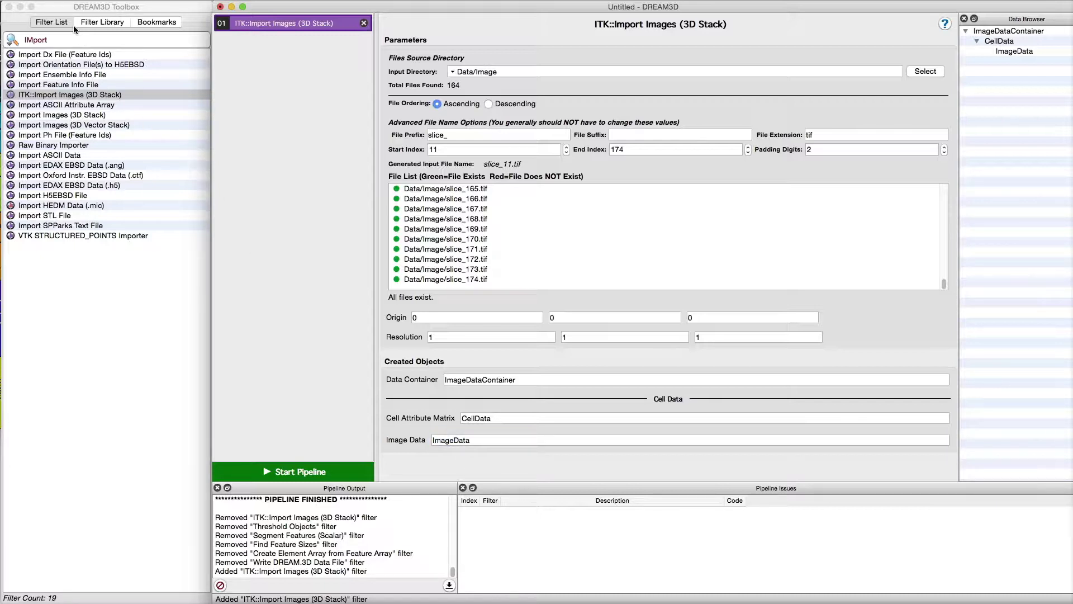
{"action": "double_click", "coordinate": [54, 40]}
- Add a Threshold Objects filter working on ImageDataContainer/CellData
{"action": "type", "text": "Thres"}
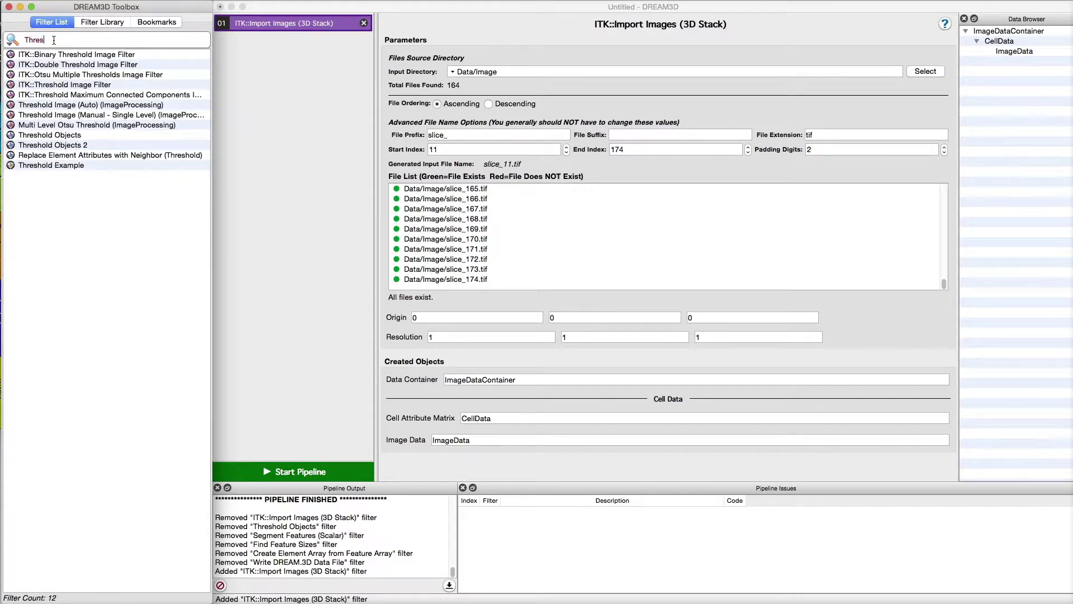
{"action": "type", "text": "hold"}
{"action": "left_click", "coordinate": [49, 137]}
{"action": "double_click", "coordinate": [49, 137]}
{"action": "left_click", "coordinate": [528, 57]}
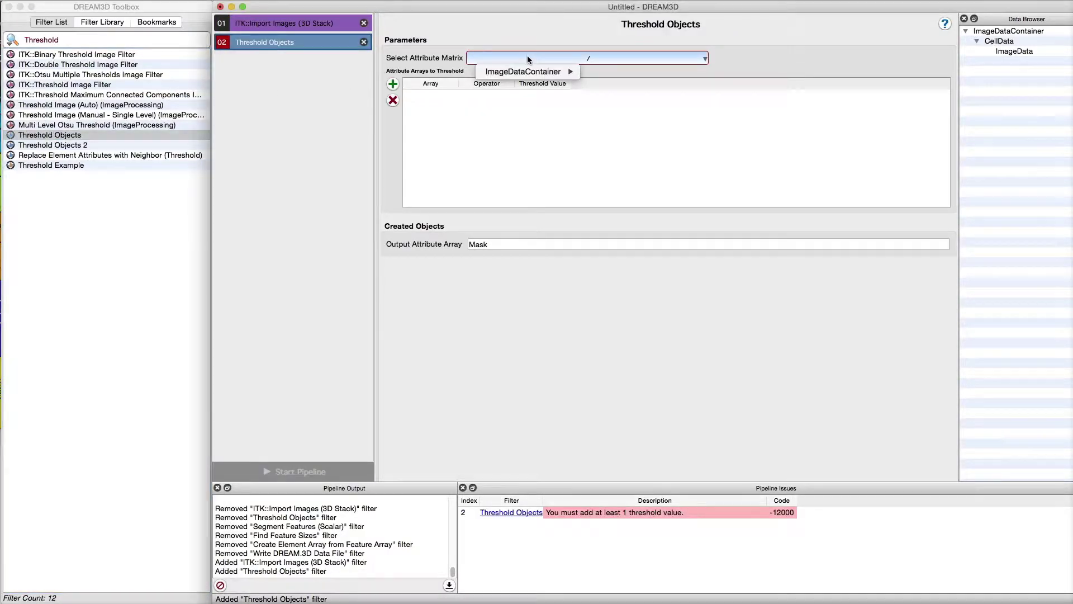
{"action": "mouse_move", "coordinate": [531, 71]}
{"action": "left_click", "coordinate": [601, 73]}
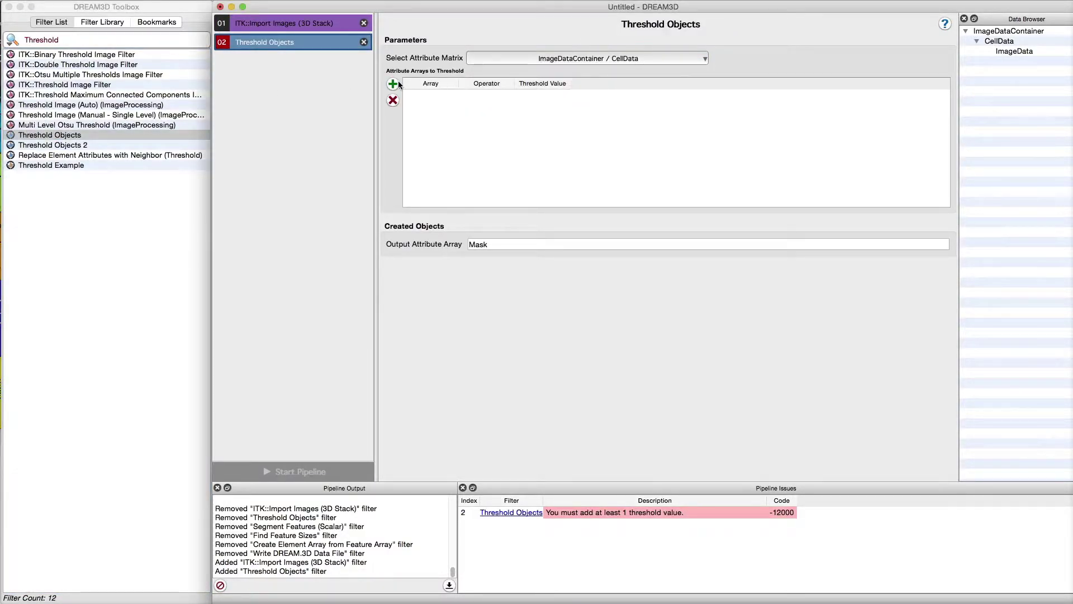
- Add a threshold criterion ImageData = 0, keeping the output array name Mask
{"action": "left_click", "coordinate": [393, 84]}
{"action": "left_click", "coordinate": [441, 99]}
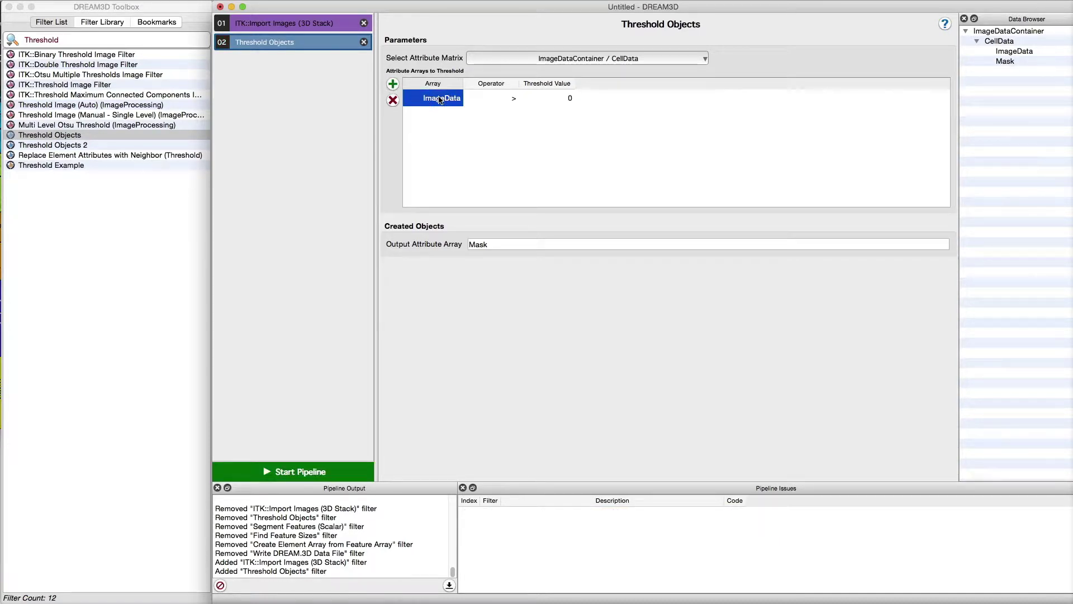
{"action": "left_click", "coordinate": [496, 100]}
{"action": "left_click", "coordinate": [497, 99]}
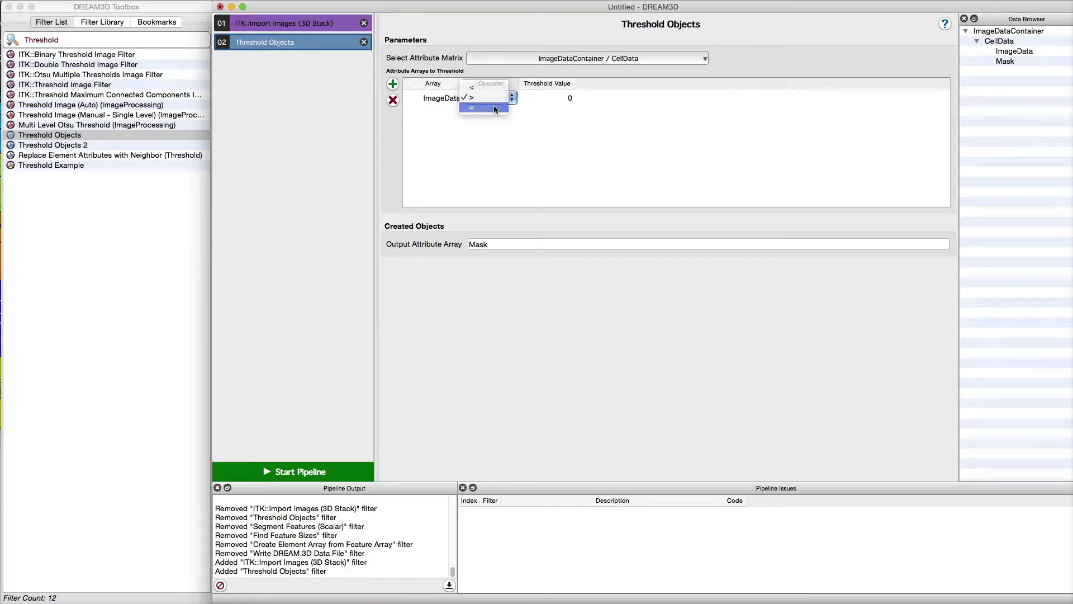
{"action": "left_click", "coordinate": [488, 109]}
{"action": "left_click", "coordinate": [565, 100]}
{"action": "left_click", "coordinate": [508, 243]}
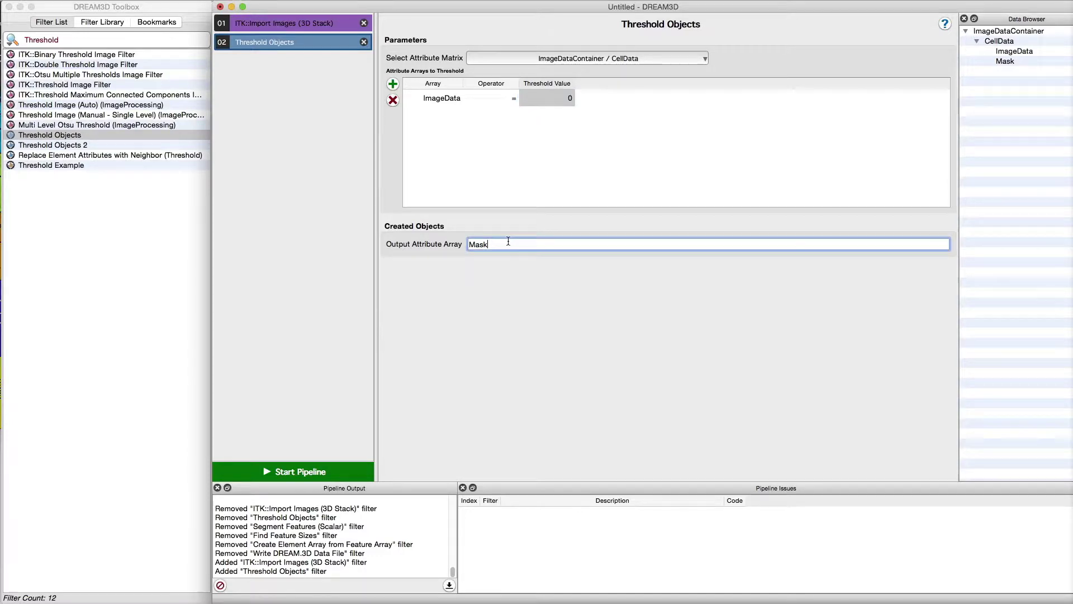
{"action": "left_click", "coordinate": [58, 40]}
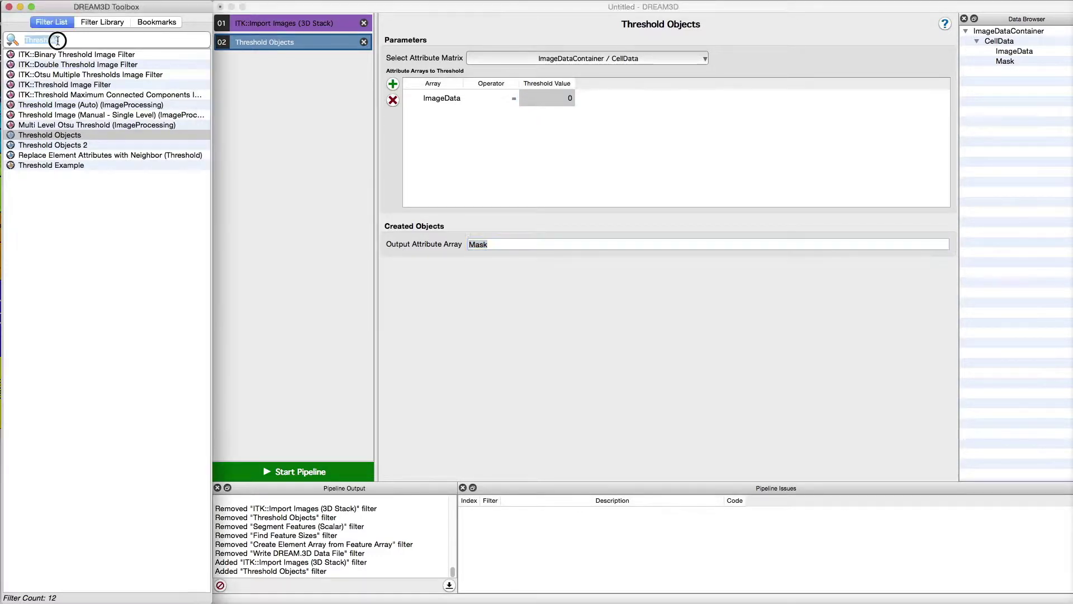
{"action": "type", "text": "Segmen"}
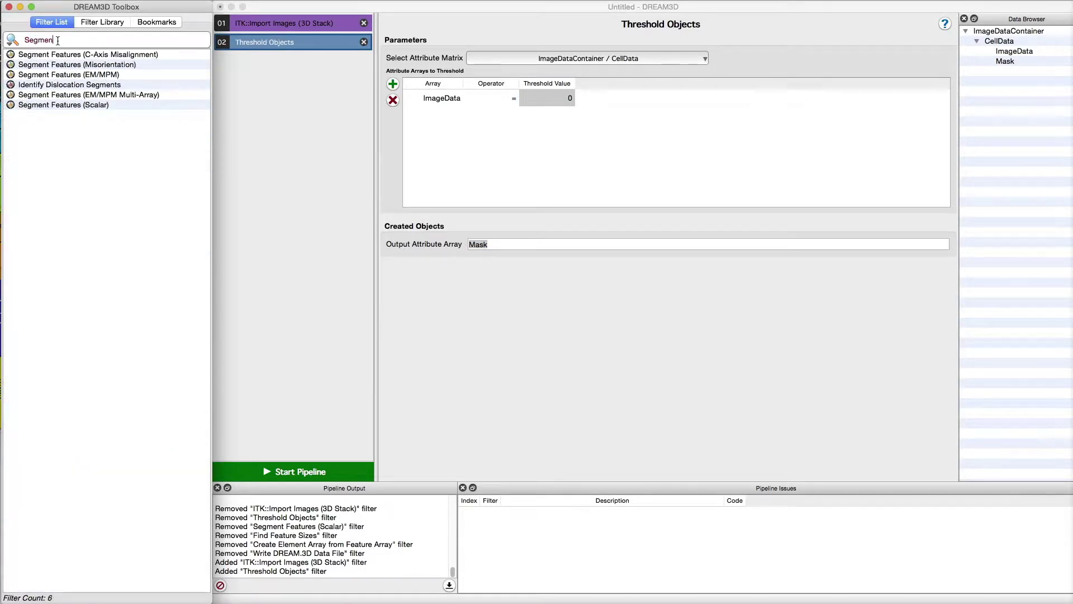
- Add Segment Features (Scalar) to the pipeline with a scalar tolerance of 0
{"action": "double_click", "coordinate": [109, 105]}
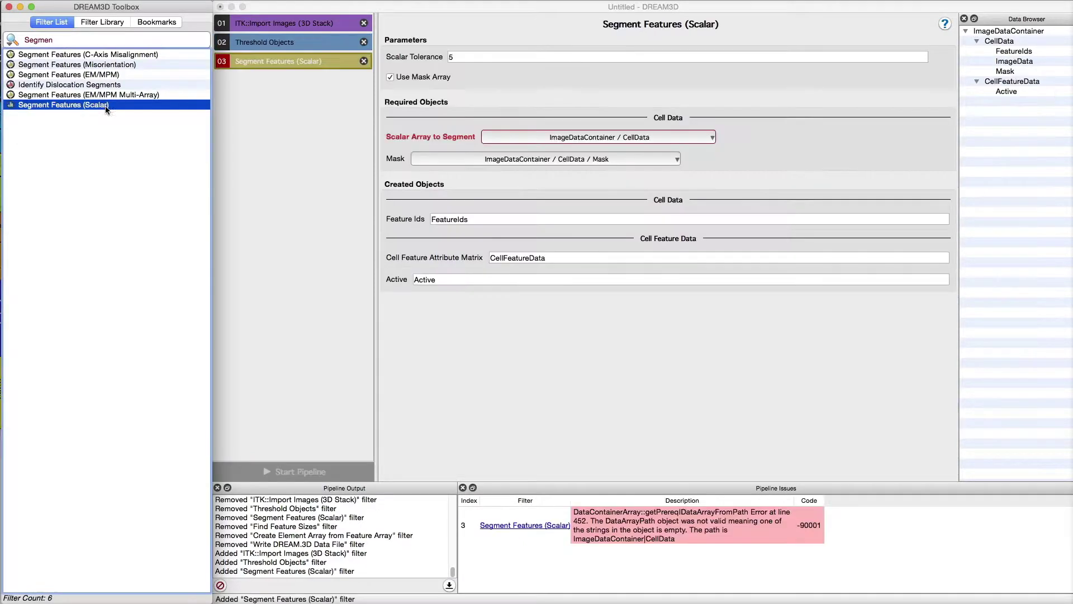
{"action": "left_click", "coordinate": [280, 61]}
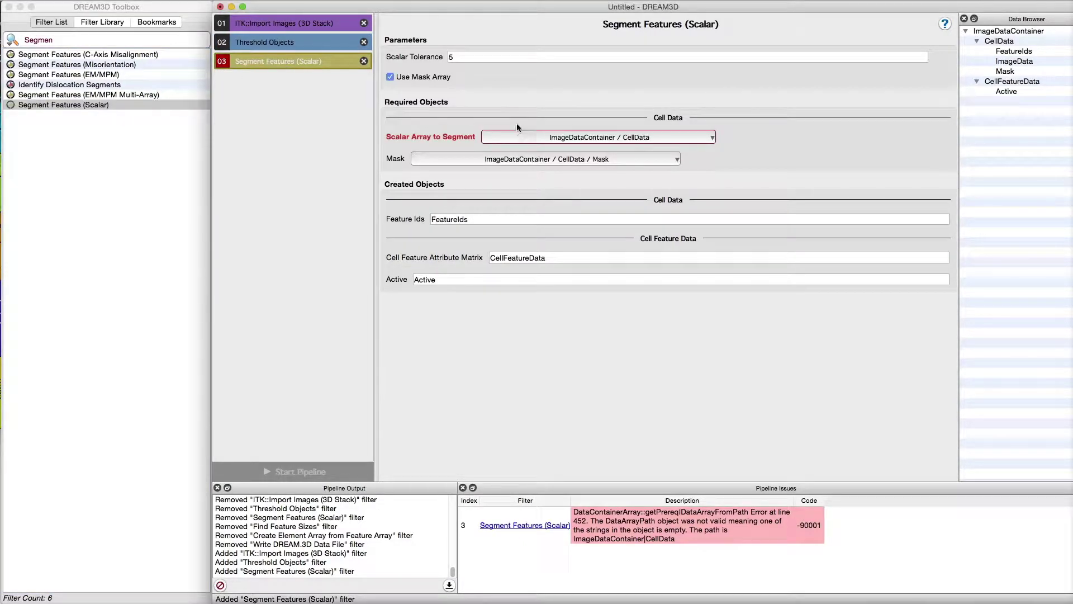
{"action": "left_click_drag", "start_coordinate": [477, 53], "coordinate": [440, 56]}
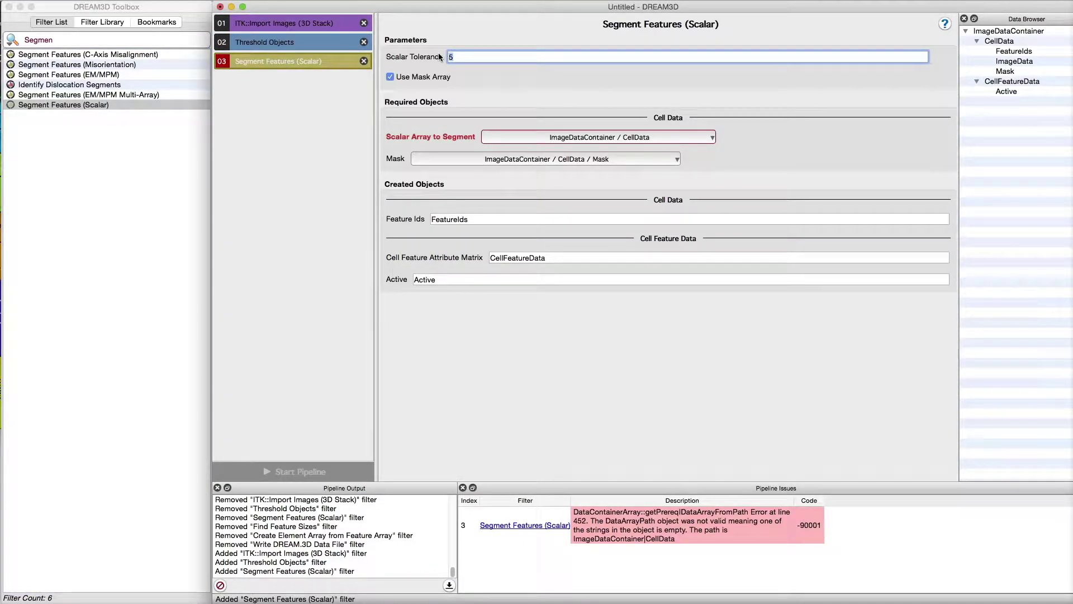
{"action": "type", "text": "1"}
{"action": "left_click", "coordinate": [518, 132]}
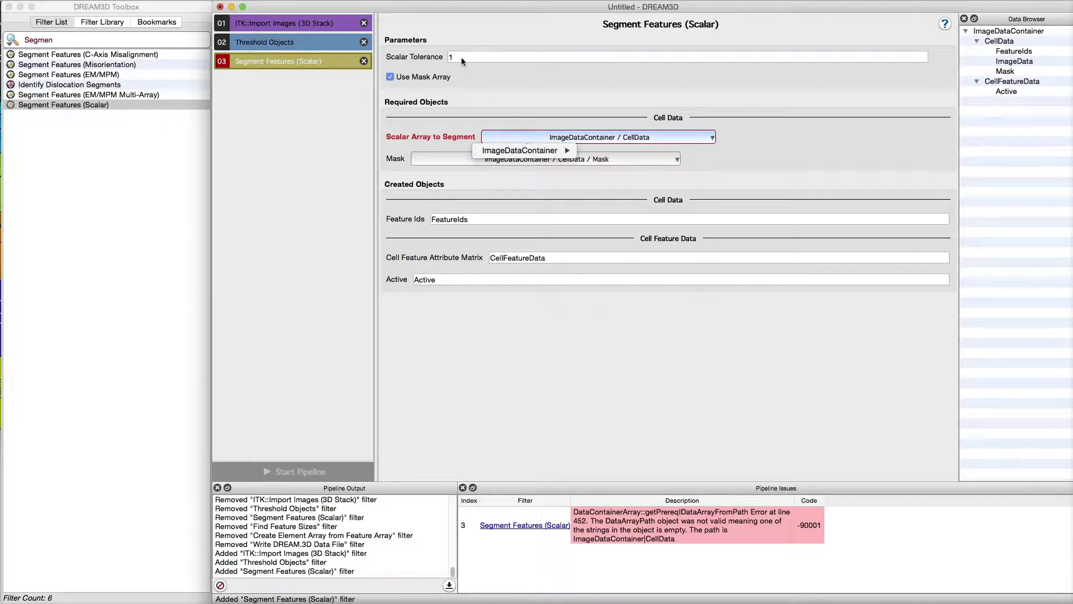
{"action": "left_click", "coordinate": [439, 56]}
{"action": "left_click", "coordinate": [439, 56]}
{"action": "type", "text": "0"}
{"action": "key", "text": "Return"}
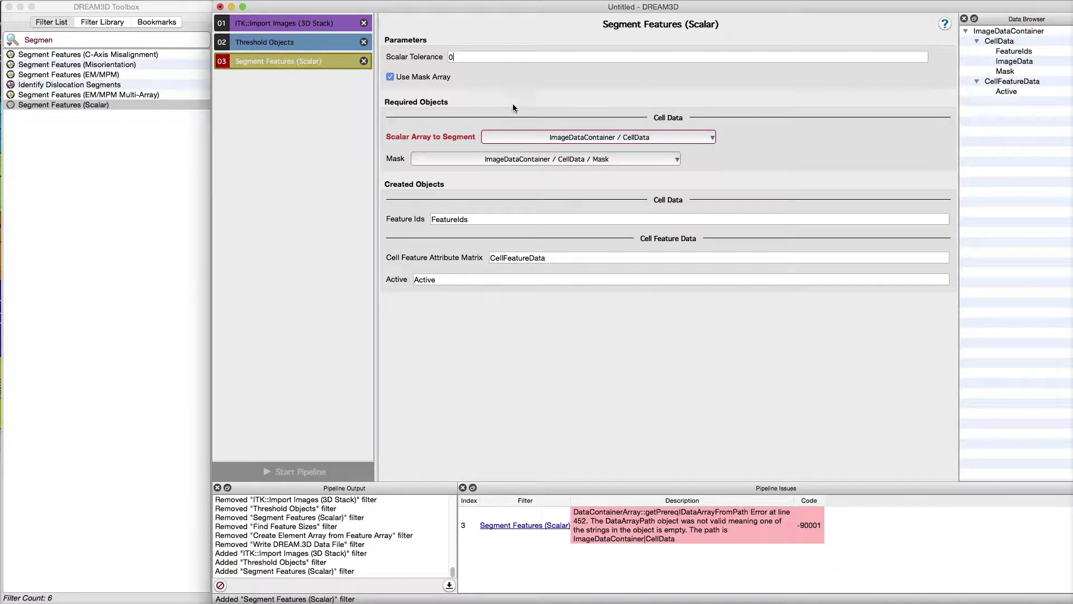
- Segment from ImageDataContainer/CellData/ImageData and review the resulting data structure arrays
{"action": "left_click", "coordinate": [551, 139]}
{"action": "mouse_move", "coordinate": [558, 152]}
{"action": "mouse_move", "coordinate": [634, 155]}
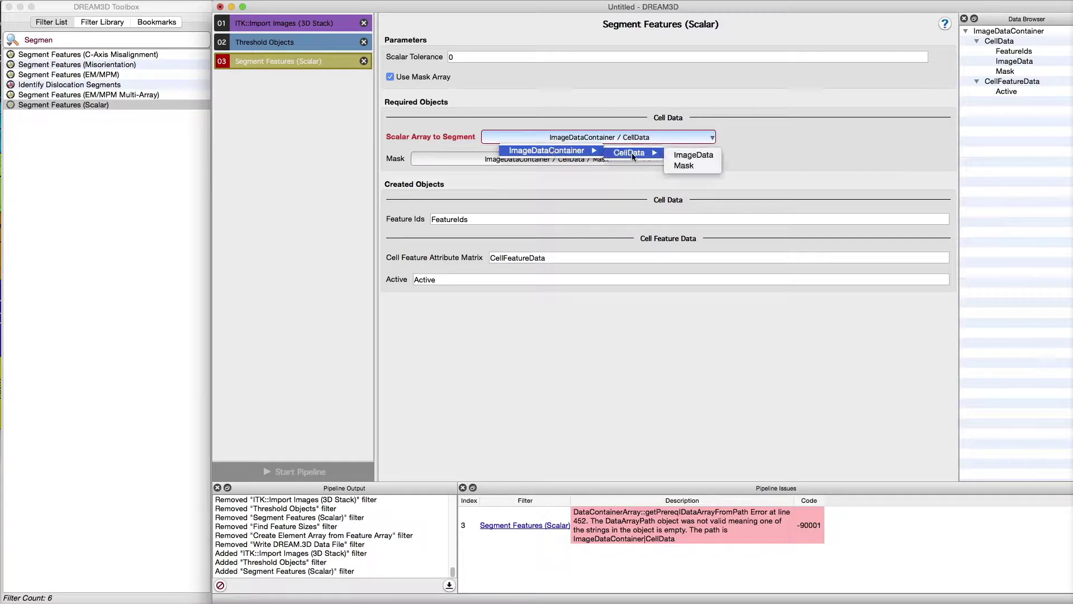
{"action": "left_click", "coordinate": [678, 155]}
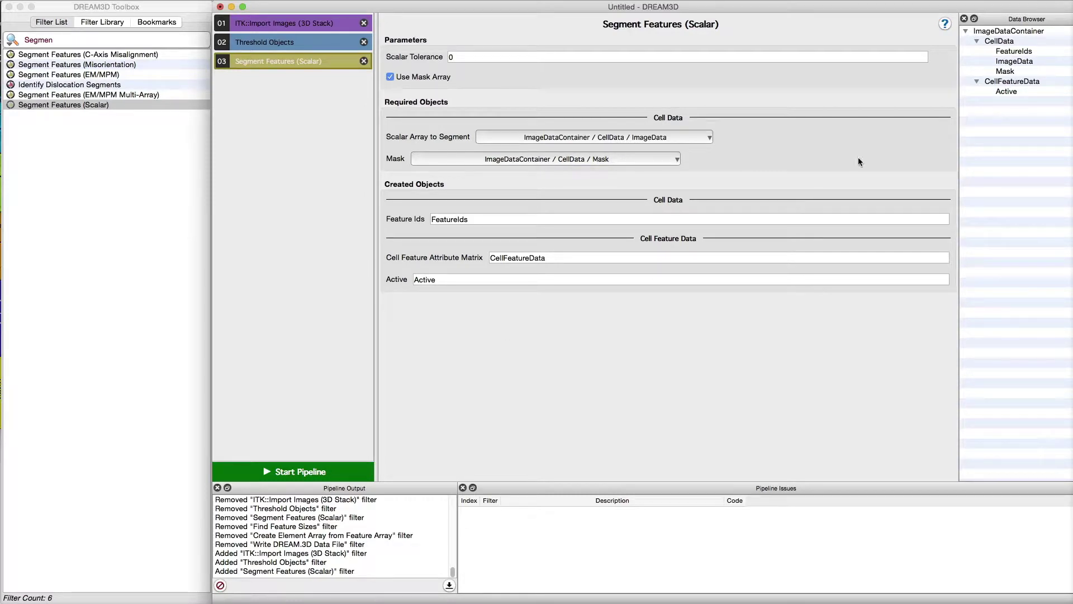
{"action": "left_click_drag", "start_coordinate": [988, 52], "coordinate": [1003, 92]}
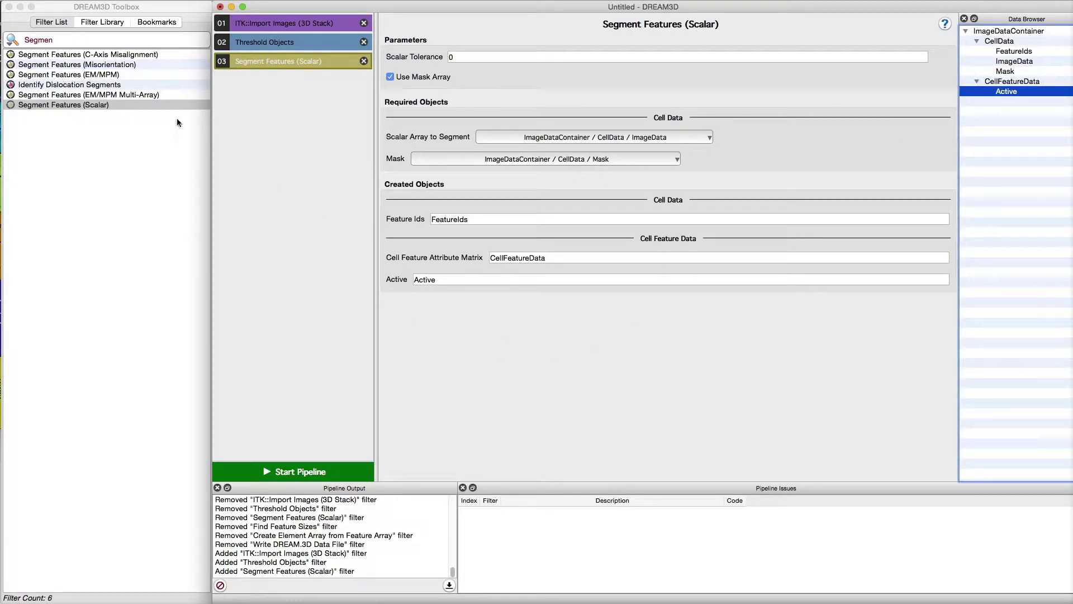
{"action": "double_click", "coordinate": [74, 40]}
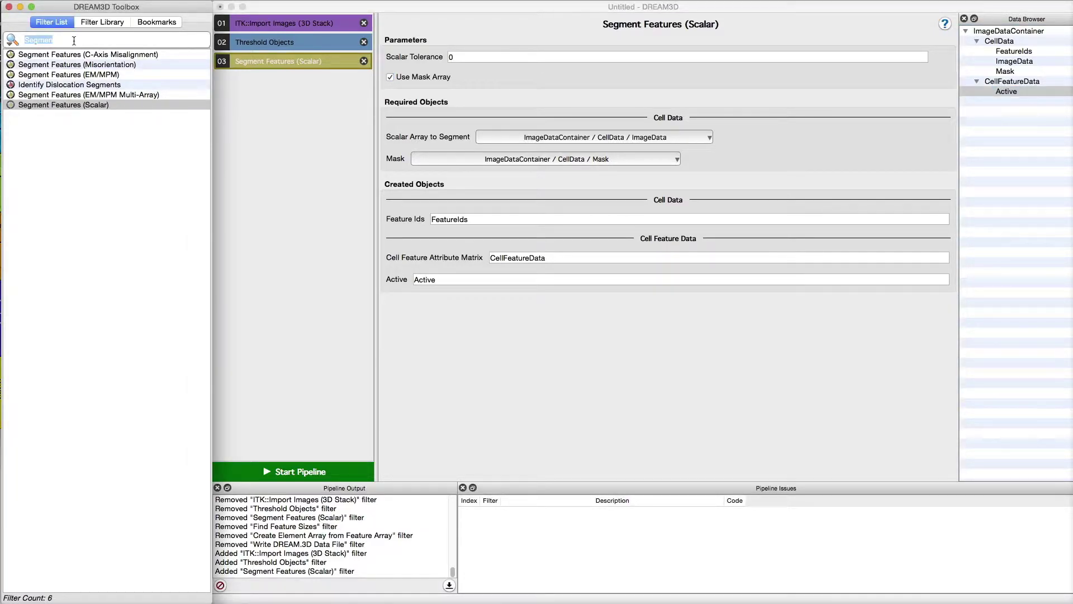
- Add Find Feature Sizes using CellData/FeatureIds as the feature ids
{"action": "type", "text": "Find "}
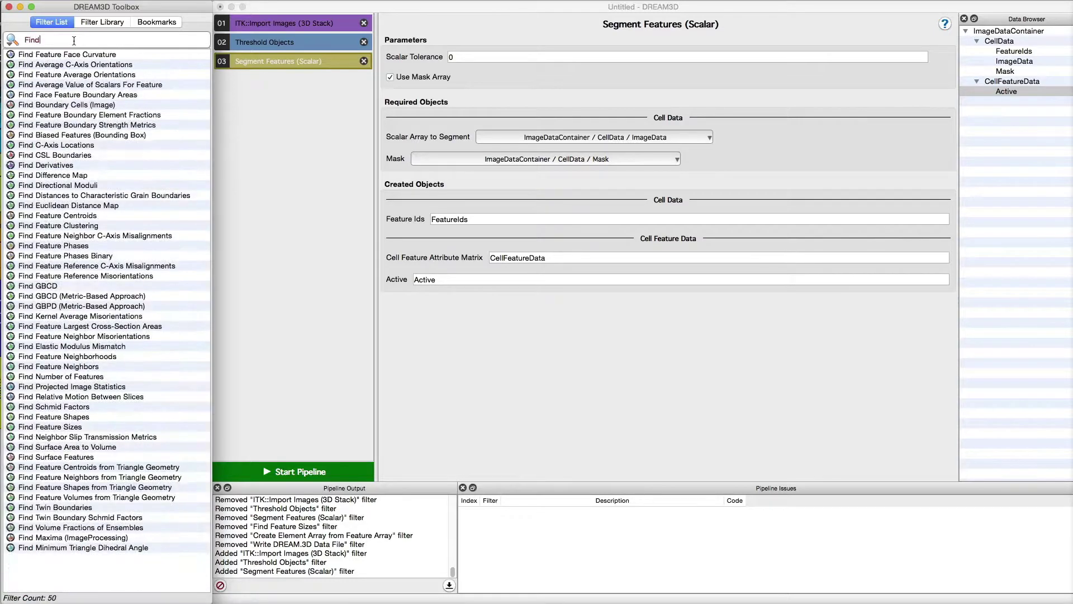
{"action": "type", "text": "Feature Sizes"}
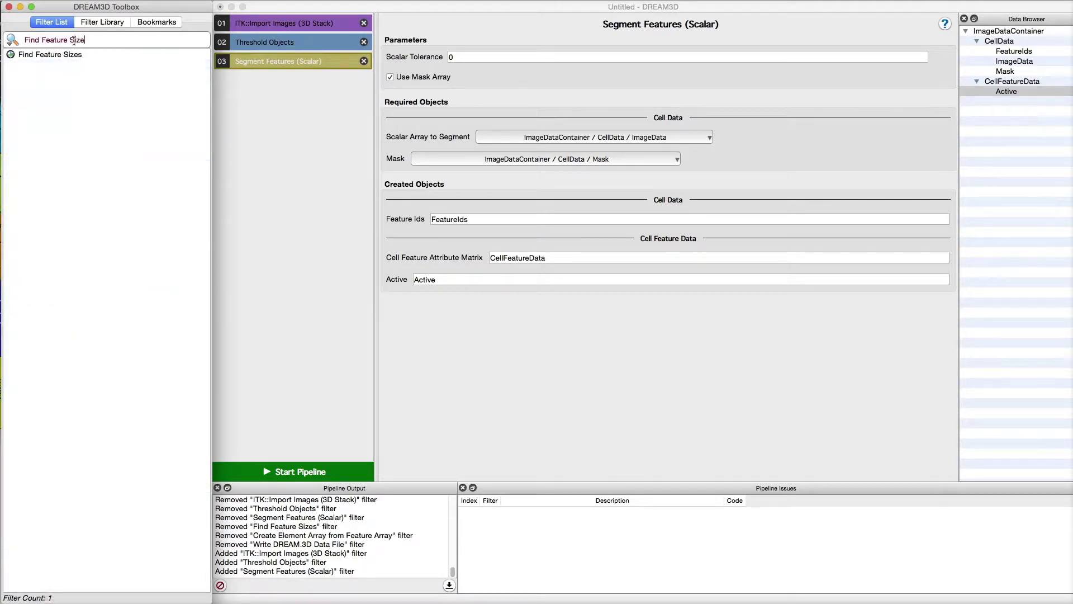
{"action": "double_click", "coordinate": [74, 58]}
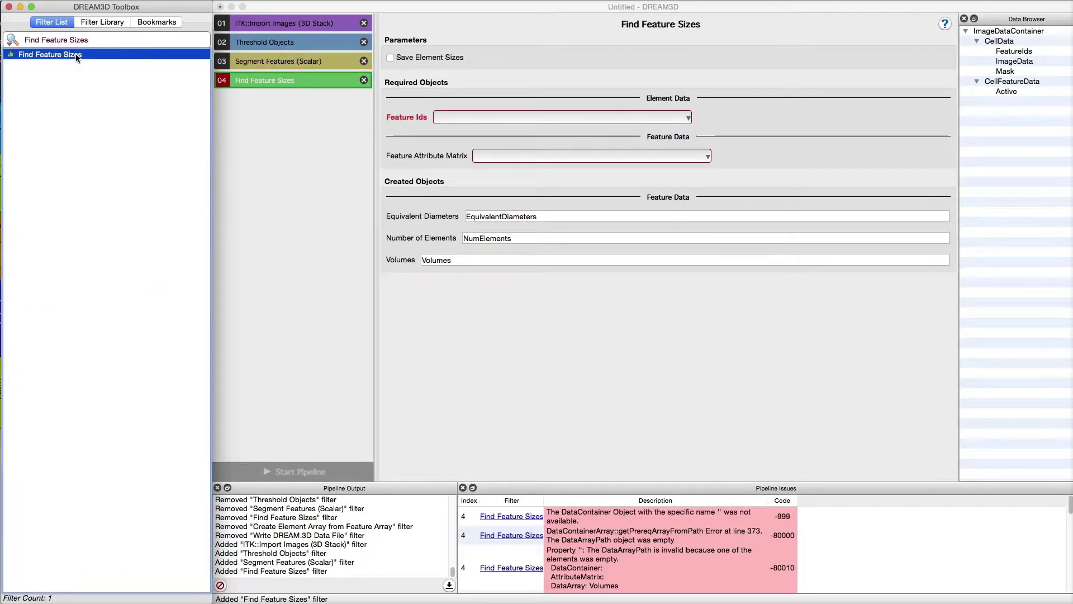
{"action": "left_click", "coordinate": [452, 118]}
{"action": "mouse_move", "coordinate": [469, 131]}
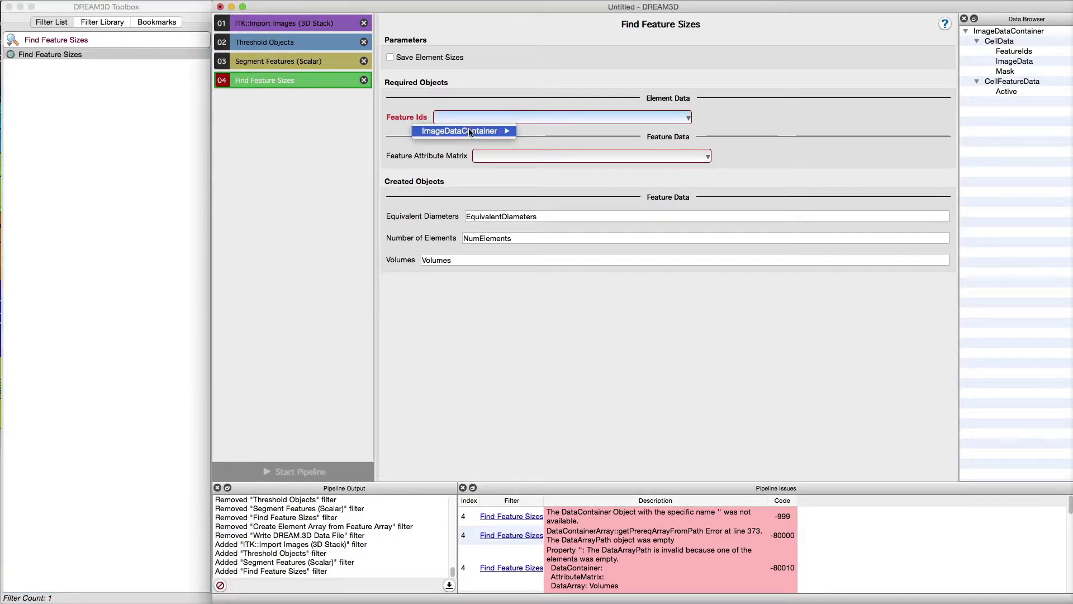
{"action": "mouse_move", "coordinate": [565, 133]}
{"action": "left_click", "coordinate": [647, 134]}
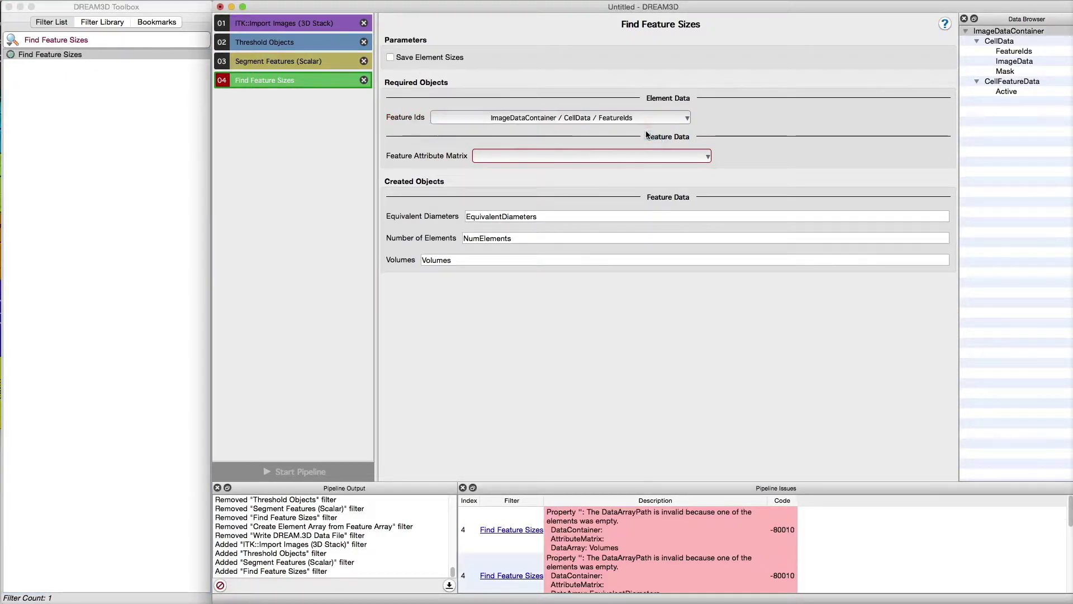
- Store sizes in CellFeatureData and check the EquivalentDiameters, NumElements and Volumes arrays
{"action": "left_click", "coordinate": [540, 156]}
{"action": "mouse_move", "coordinate": [540, 170]}
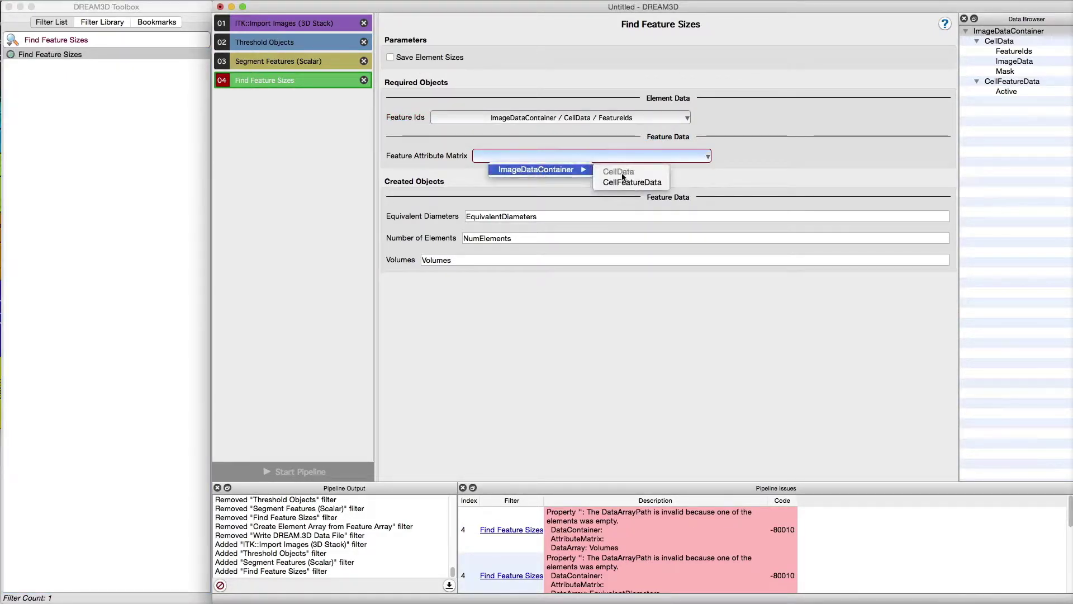
{"action": "left_click", "coordinate": [626, 182]}
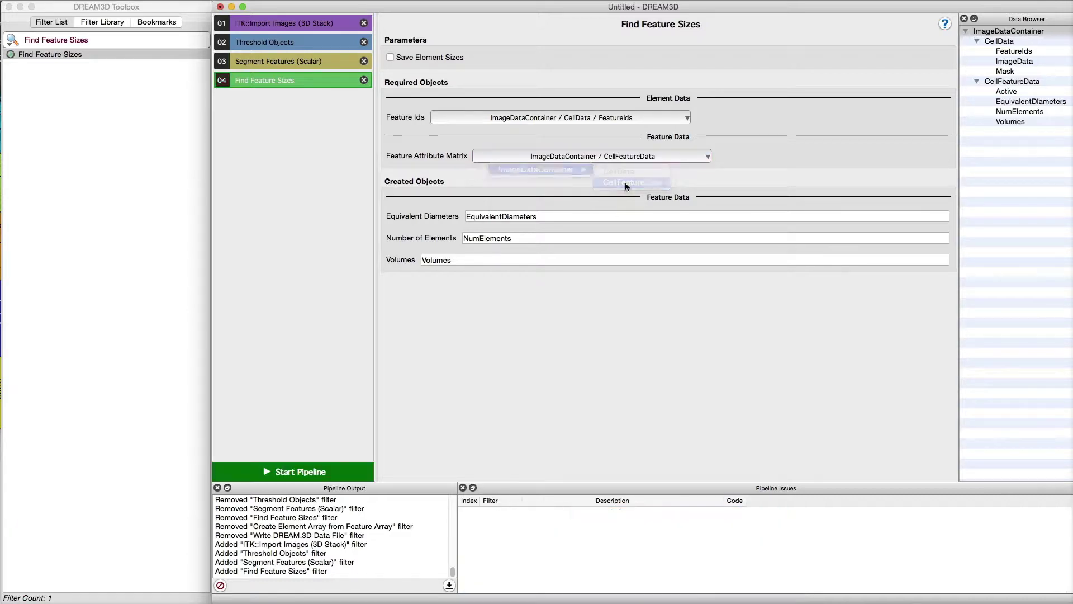
{"action": "left_click", "coordinate": [1020, 102]}
{"action": "left_click", "coordinate": [1020, 112]}
{"action": "left_click", "coordinate": [1020, 121]}
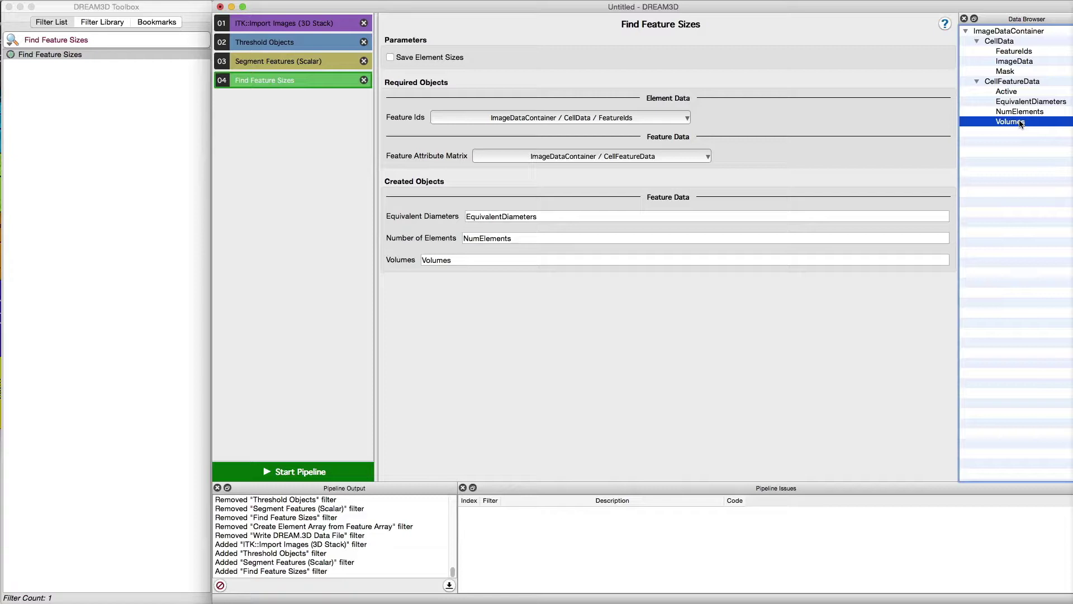
{"action": "left_click", "coordinate": [93, 40]}
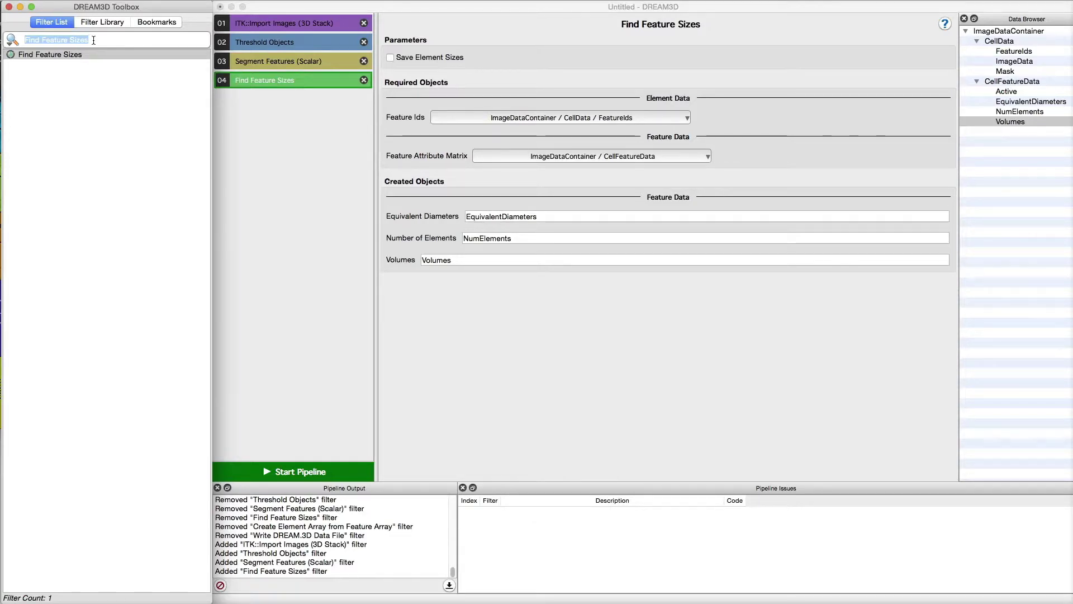
- Delete the 'Cop' search text so all 360 filters are listed again
{"action": "type", "text": "Cop"}
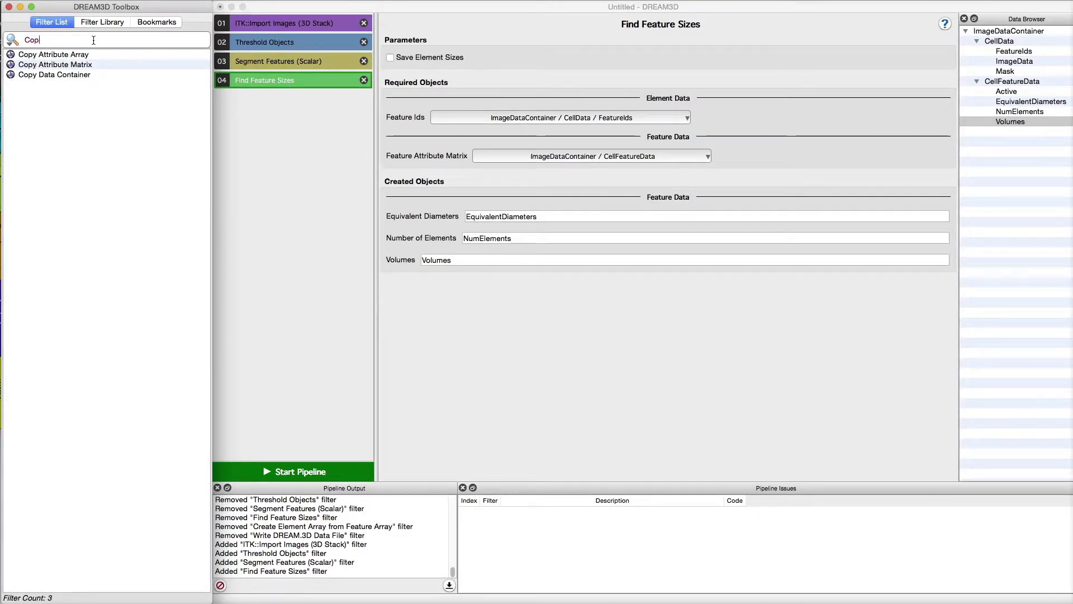
{"action": "key", "text": "BackSpace"}
{"action": "key", "text": "BackSpace"}
{"action": "key", "text": "BackSpace"}
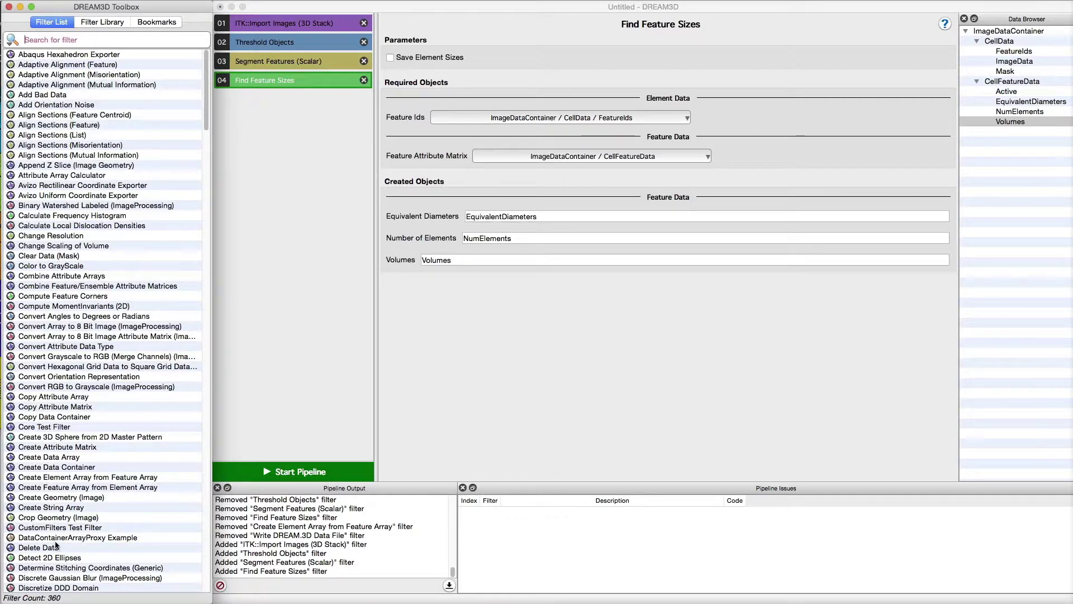
{"action": "mouse_move", "coordinate": [58, 481]}
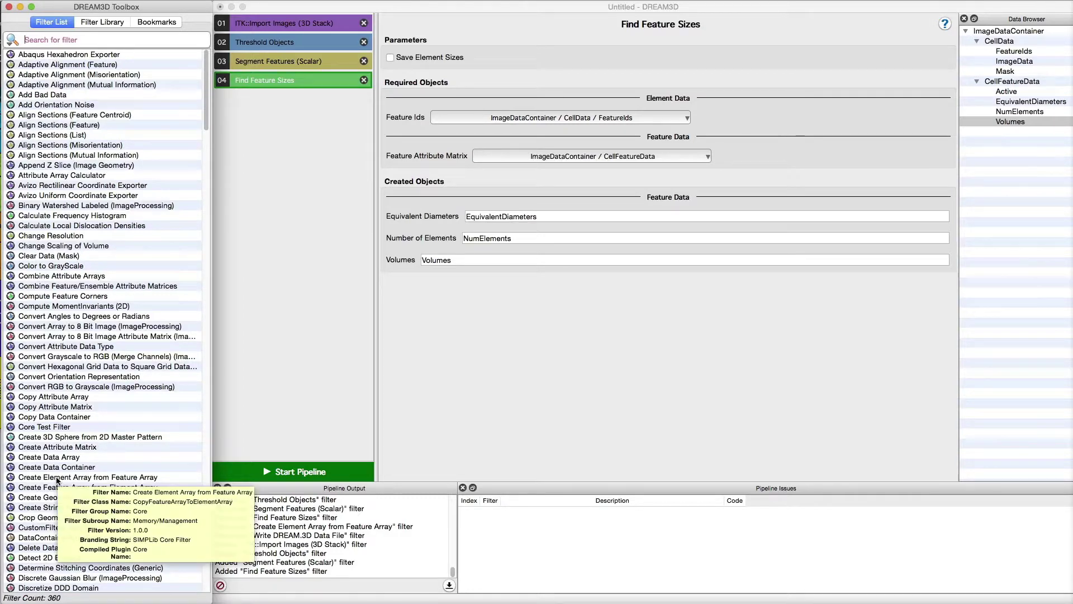
- Add Create Element Array from Feature Array copying EquivalentDiameters via CellData/FeatureIds
{"action": "double_click", "coordinate": [57, 478]}
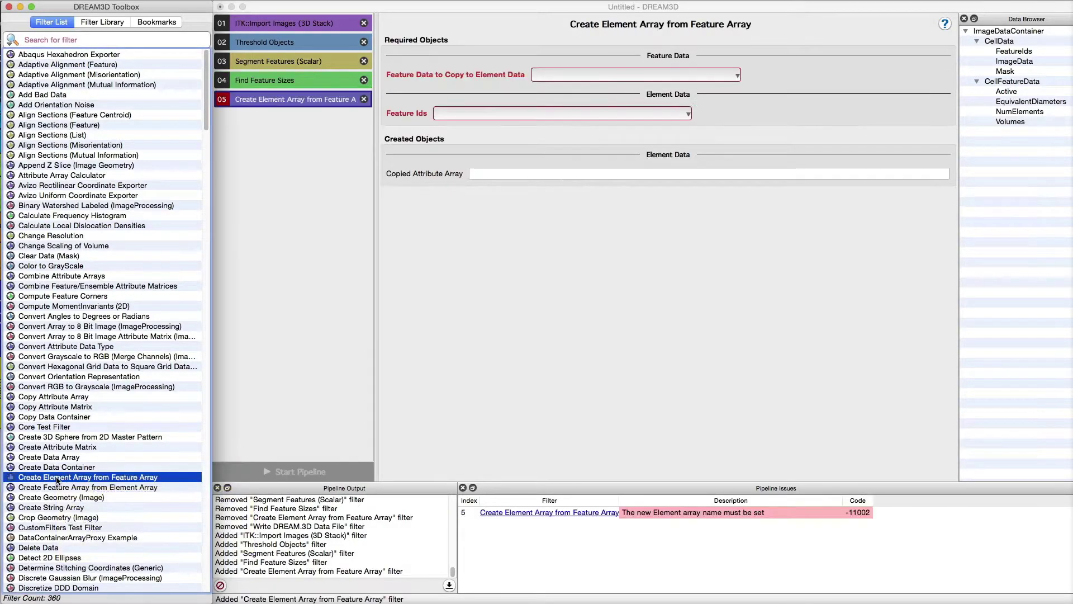
{"action": "left_click", "coordinate": [573, 78]}
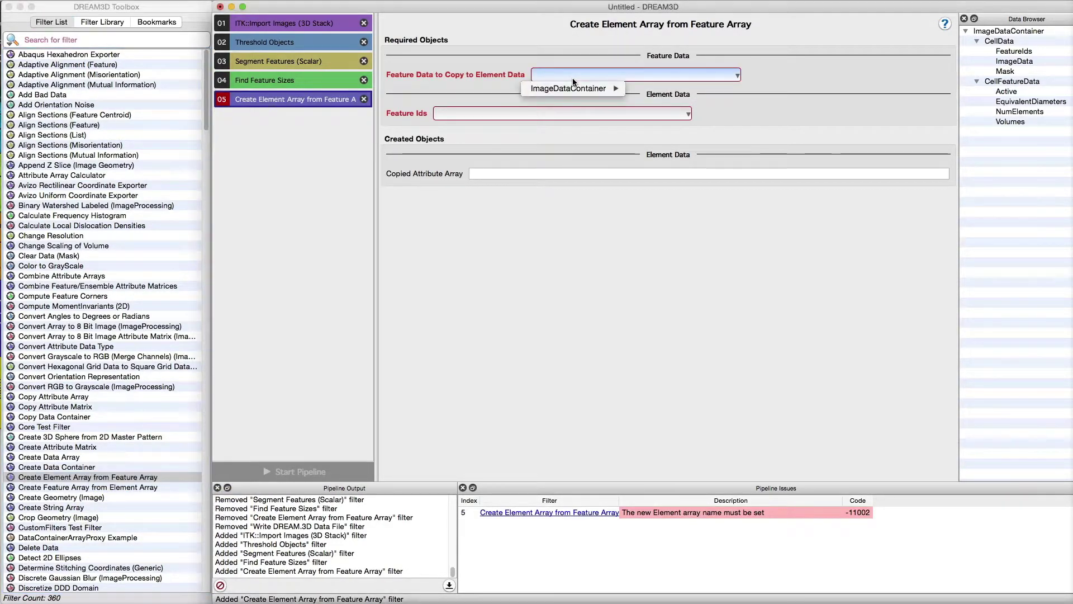
{"action": "mouse_move", "coordinate": [609, 88]}
{"action": "mouse_move", "coordinate": [659, 102]}
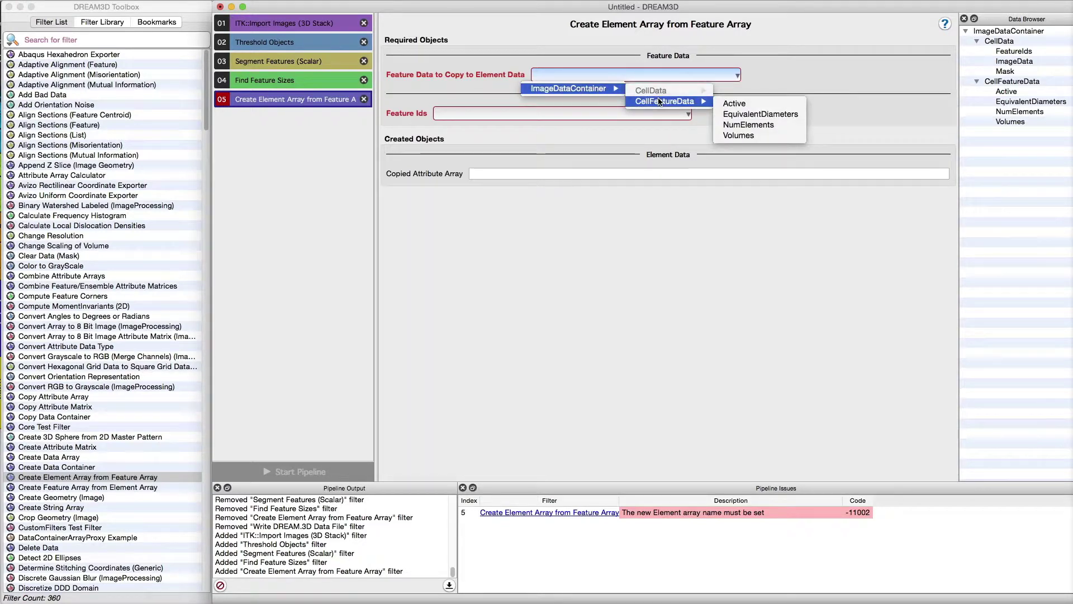
{"action": "left_click", "coordinate": [743, 114]}
{"action": "left_click", "coordinate": [513, 113]}
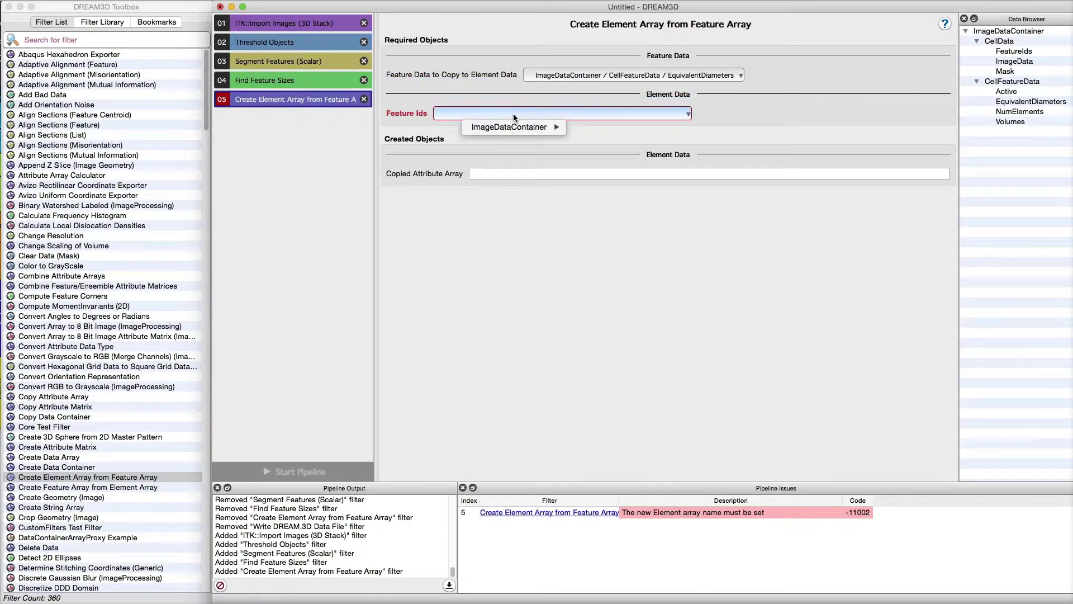
{"action": "mouse_move", "coordinate": [537, 128]}
{"action": "mouse_move", "coordinate": [609, 130]}
{"action": "left_click", "coordinate": [683, 131]}
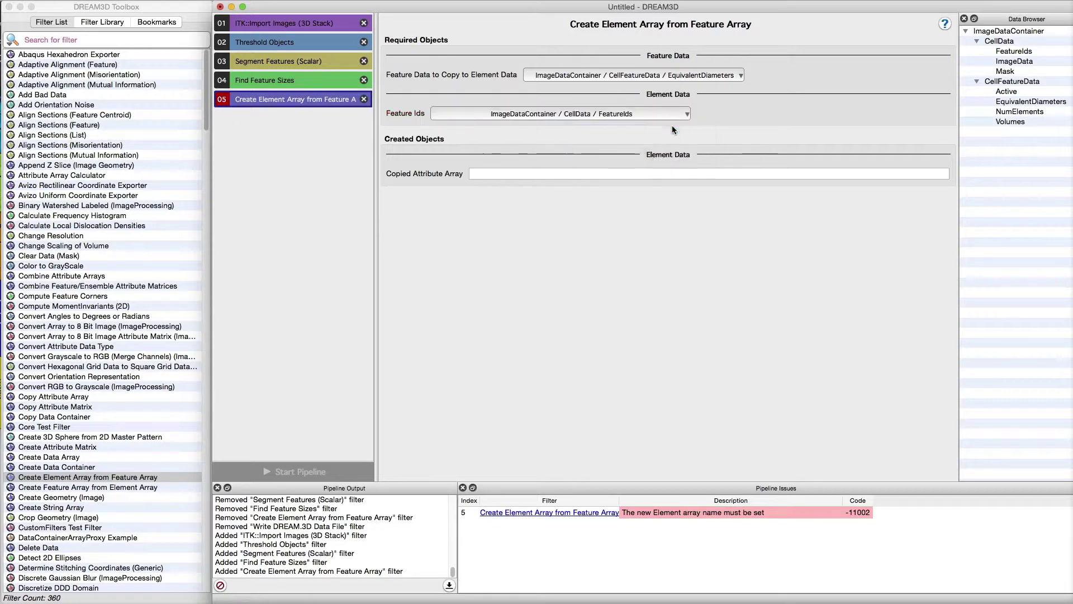
- Name the new copied element array EqDiam
{"action": "left_click", "coordinate": [482, 174]}
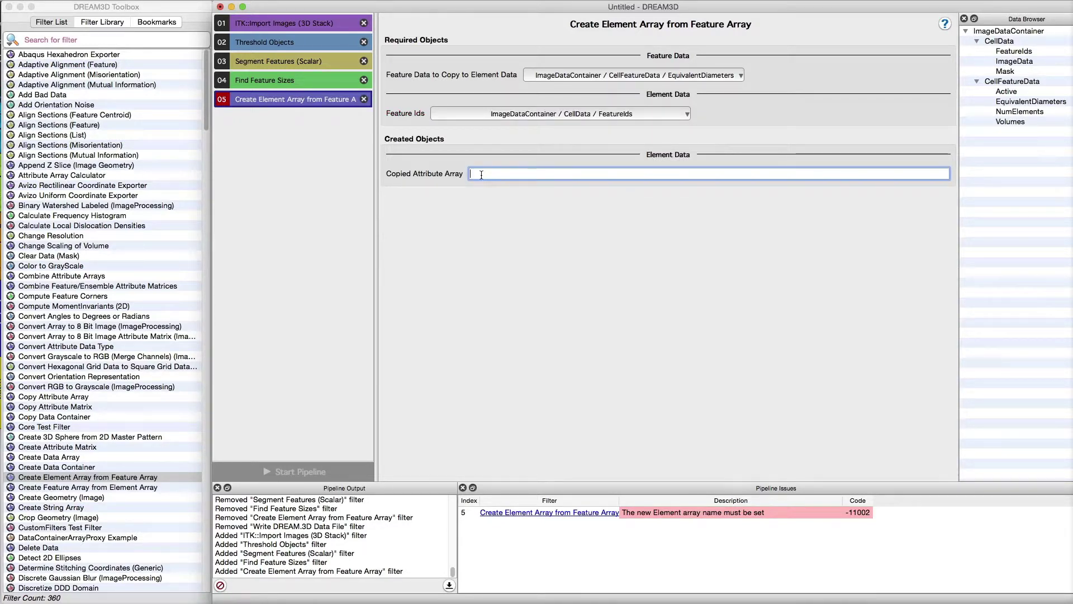
{"action": "type", "text": "A"}
{"action": "key", "text": "BackSpace"}
{"action": "type", "text": "Eq"}
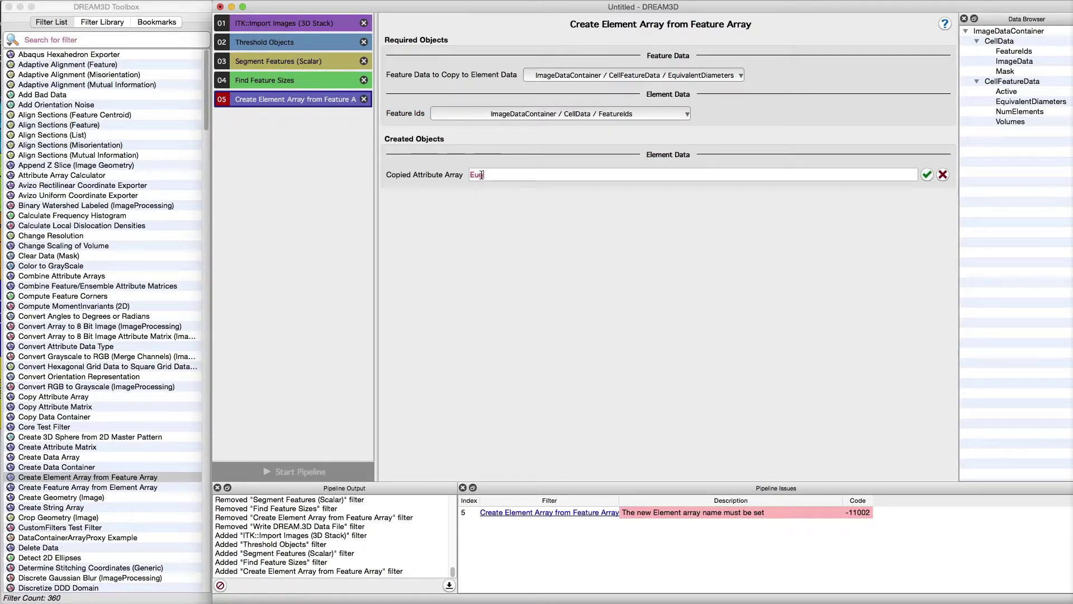
{"action": "type", "text": "Diam"}
{"action": "key", "text": "Return"}
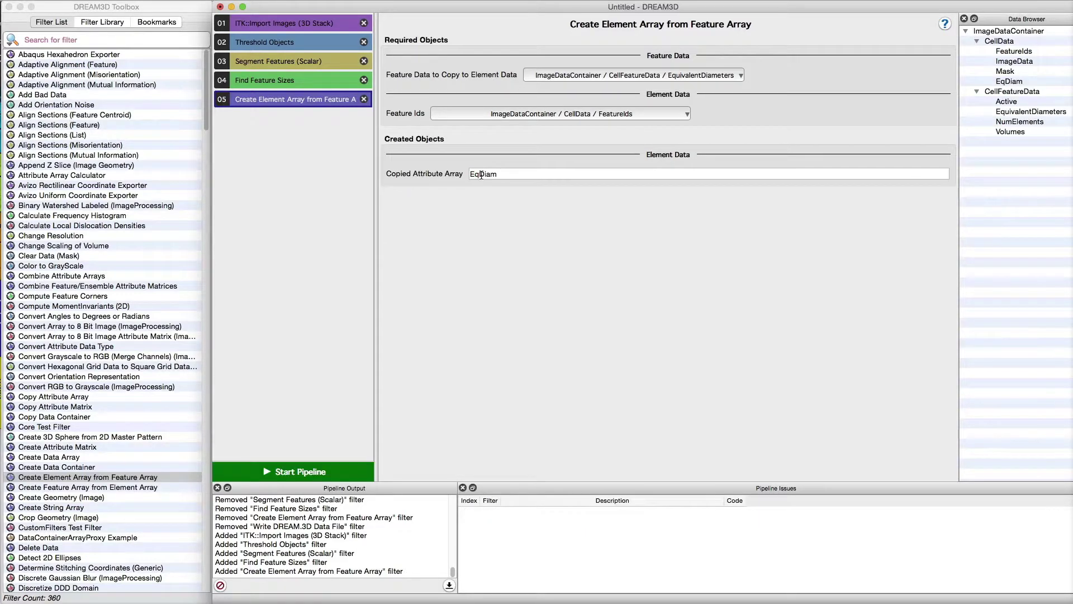
- Add Write DREAM.3D Data File as step 06 with output Data/Output/Images.dream3d
{"action": "left_click", "coordinate": [81, 40]}
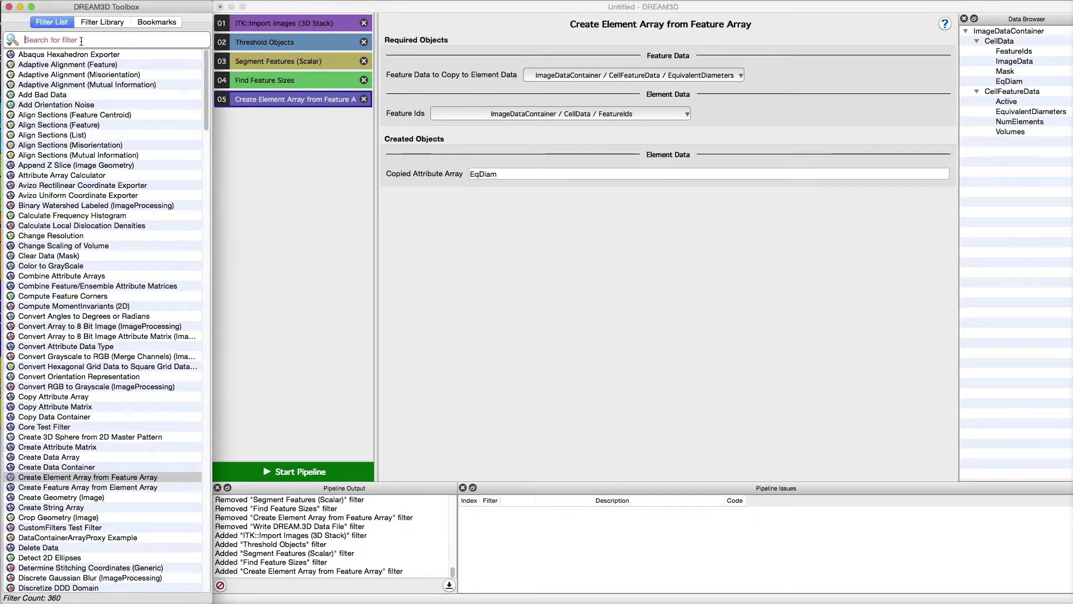
{"action": "type", "text": "Write DRE"}
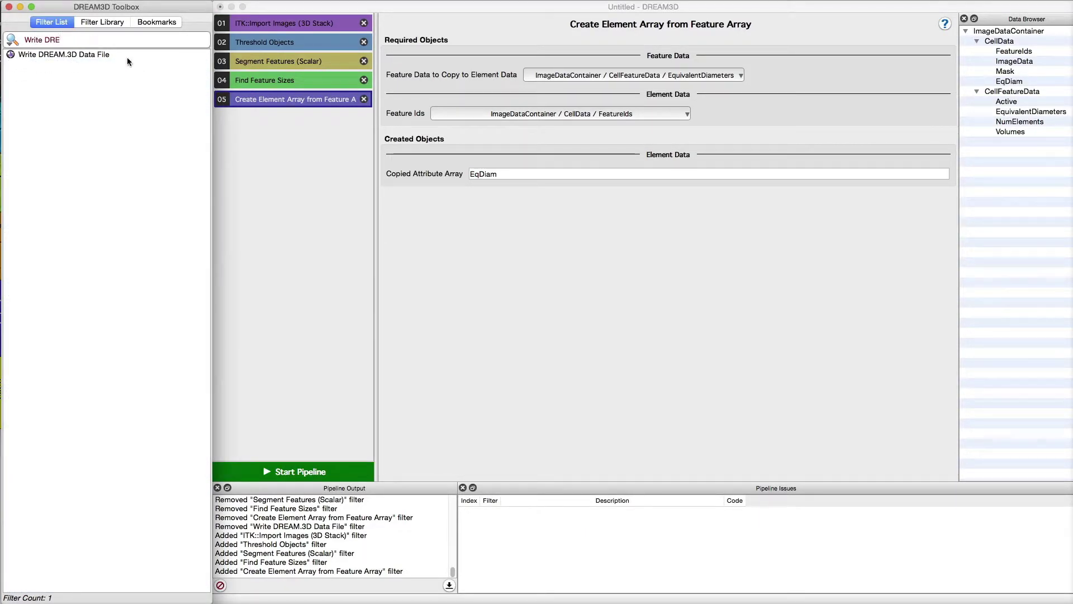
{"action": "left_click_drag", "start_coordinate": [126, 57], "coordinate": [311, 123]}
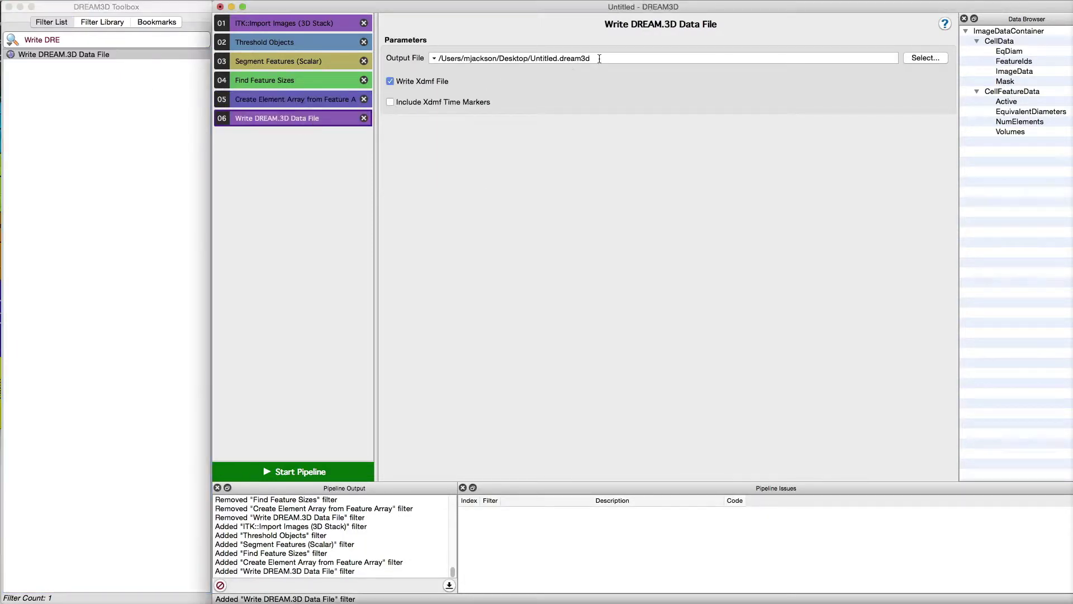
{"action": "left_click_drag", "start_coordinate": [600, 59], "coordinate": [402, 63]}
{"action": "type", "text": "Data"}
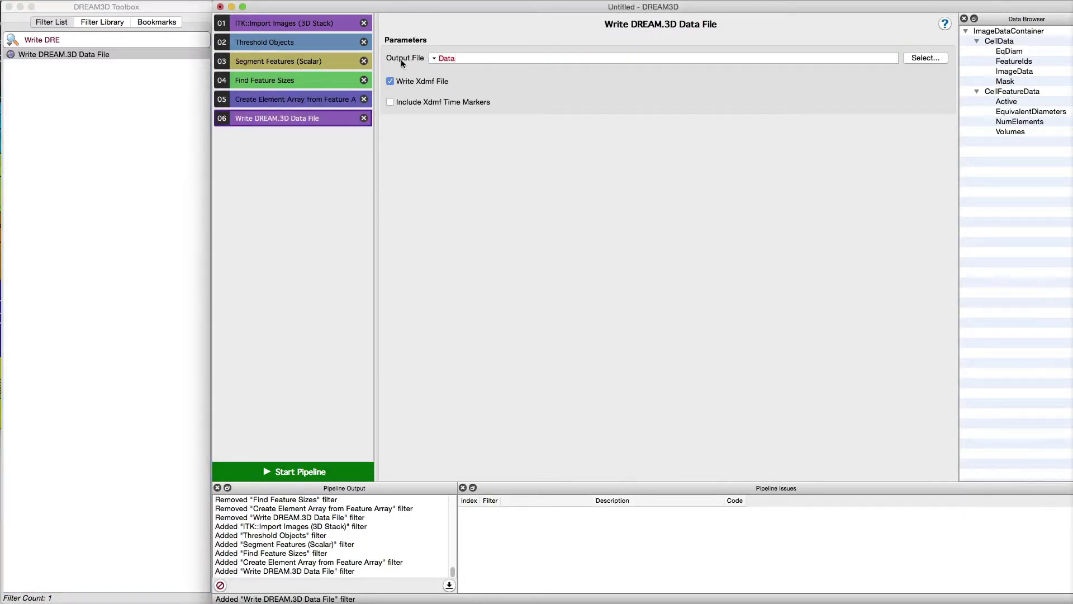
{"action": "type", "text": "/Output/Imag"}
- Run the six-step pipeline and load Images.xdmf in ParaView with the Xdmf Reader
{"action": "left_click", "coordinate": [324, 476]}
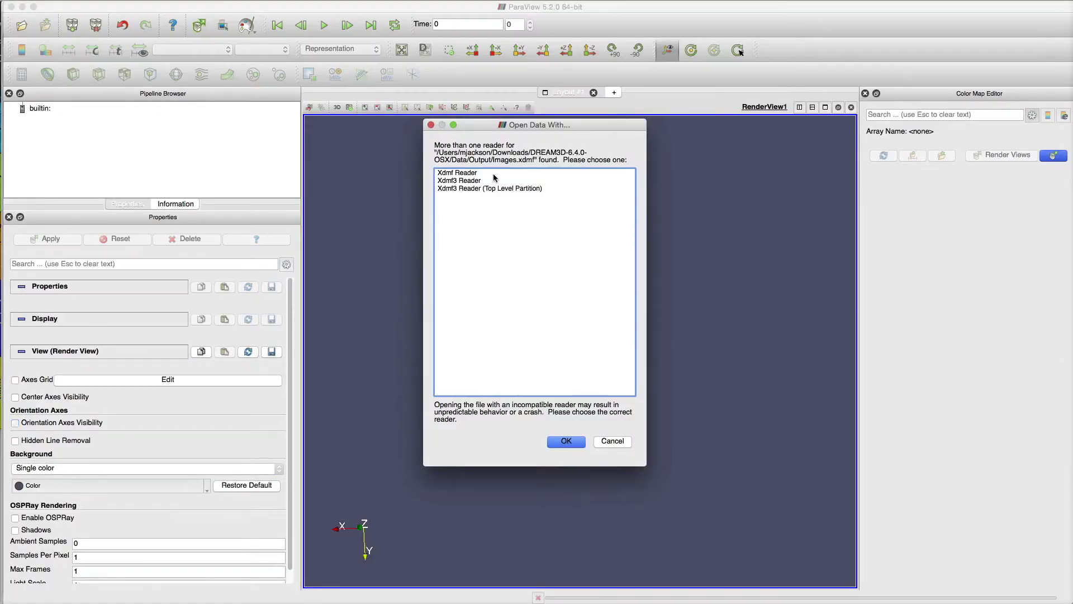
{"action": "left_click", "coordinate": [479, 174]}
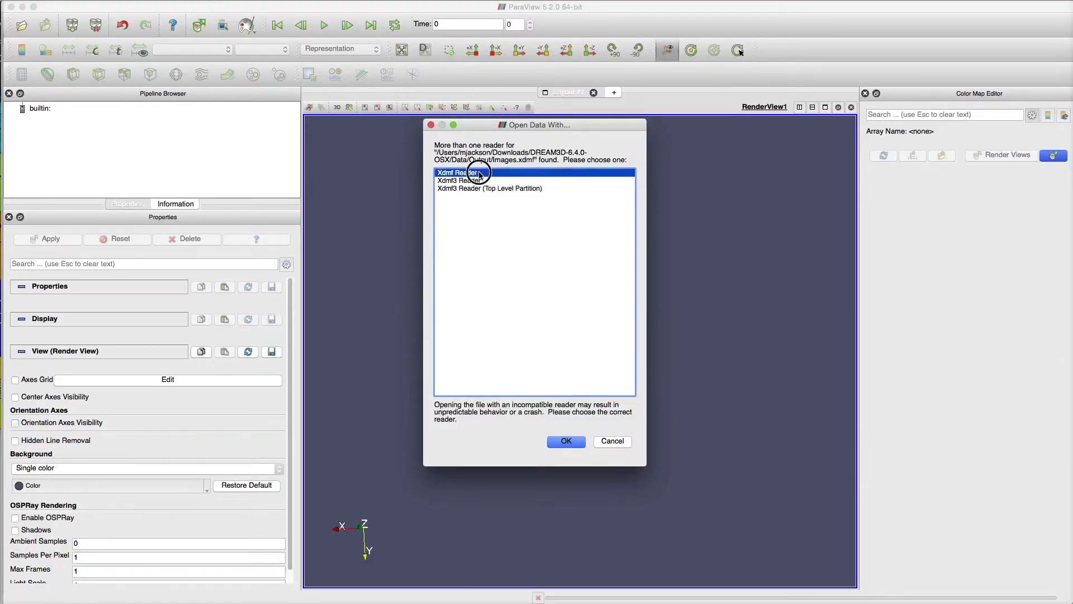
{"action": "double_click", "coordinate": [479, 174]}
{"action": "left_click", "coordinate": [49, 240]}
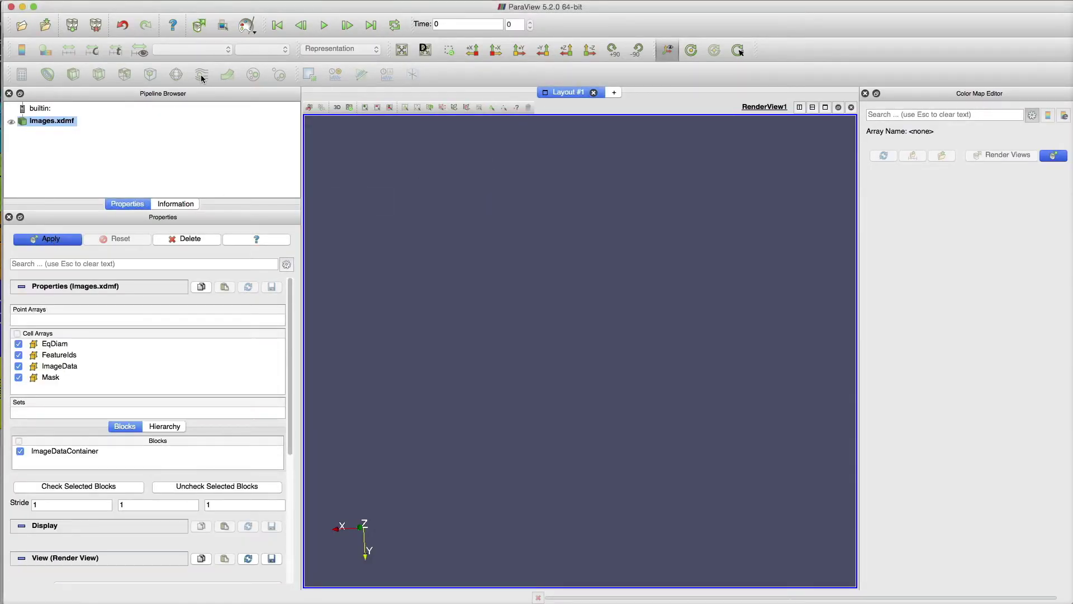
- Apply a Threshold filter on EqDiam with a minimum of 1
{"action": "left_click", "coordinate": [121, 78]}
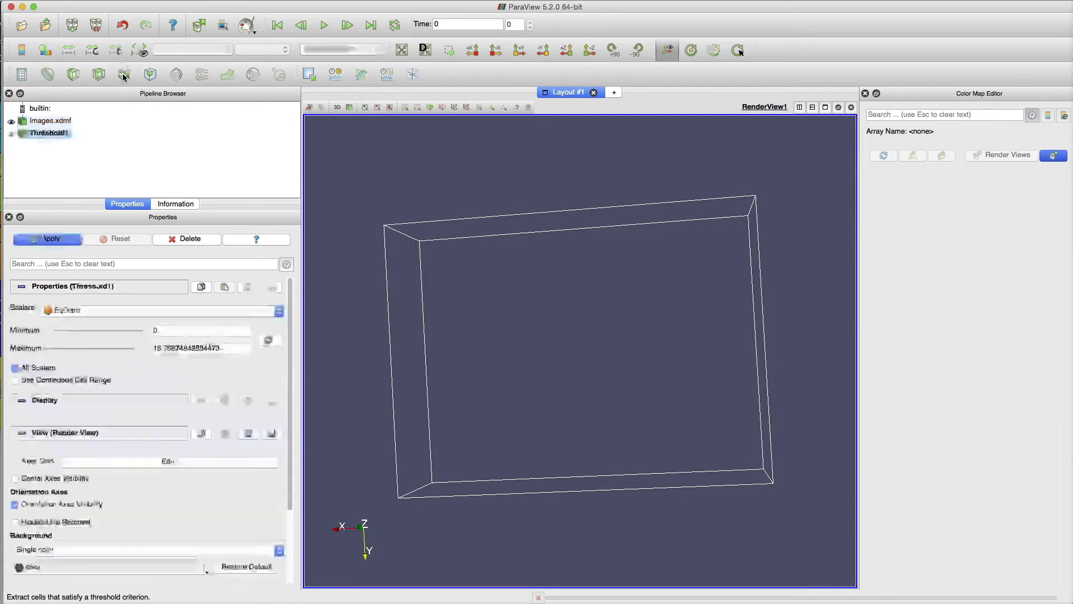
{"action": "double_click", "coordinate": [152, 330]}
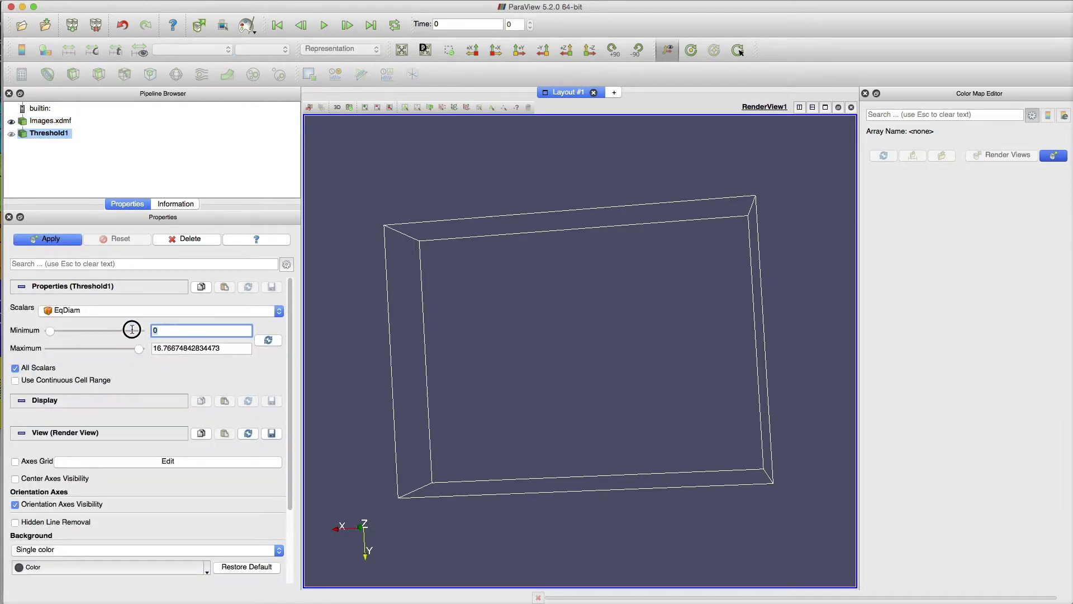
{"action": "type", "text": "1"}
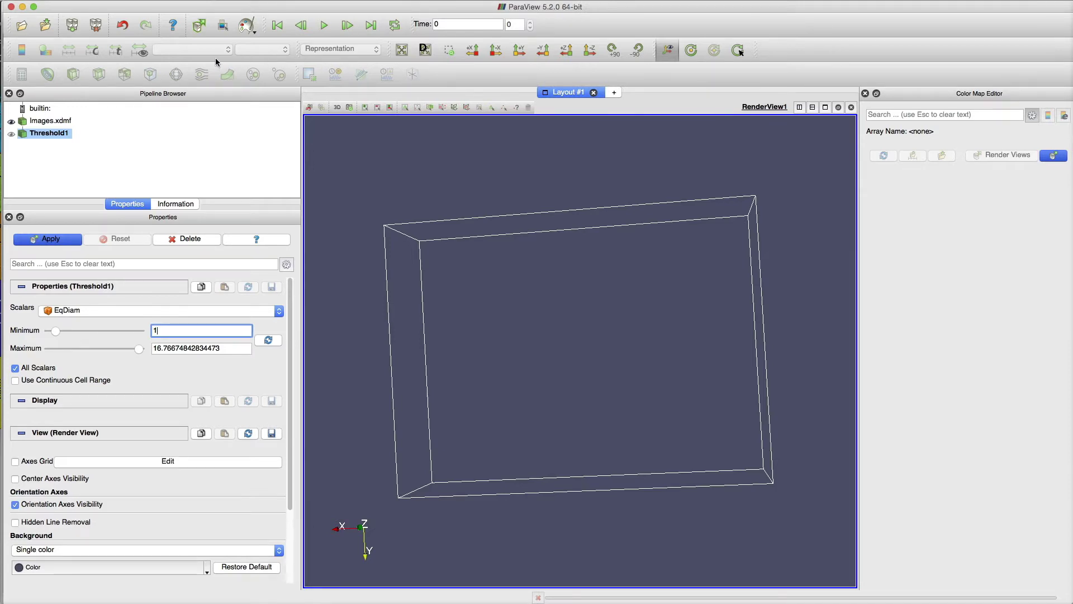
{"action": "key", "text": "Return"}
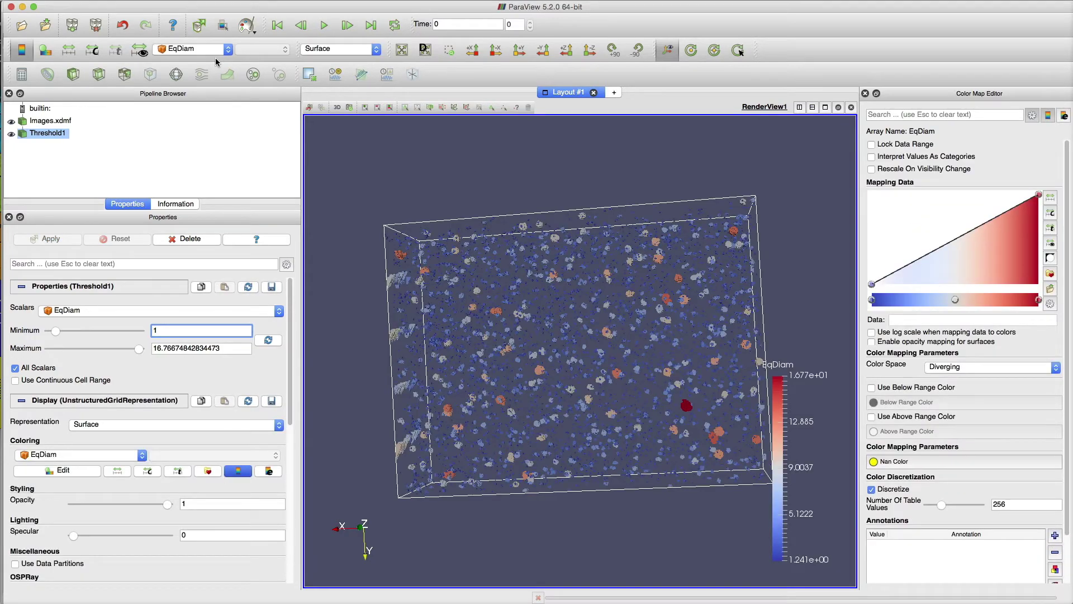
- Rotate and zoom into the coloured pores, then close the Color Map Editor and EqDiam legend
{"action": "left_click_drag", "start_coordinate": [537, 315], "coordinate": [321, 316]}
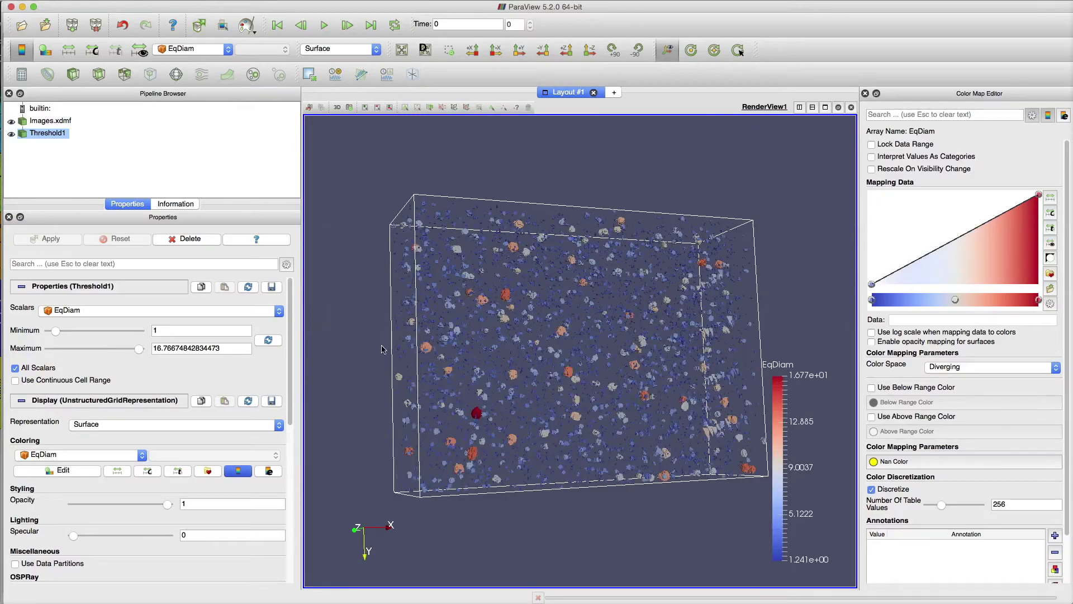
{"action": "scroll", "coordinate": [510, 410], "scroll_direction": "up", "scroll_amount": 10}
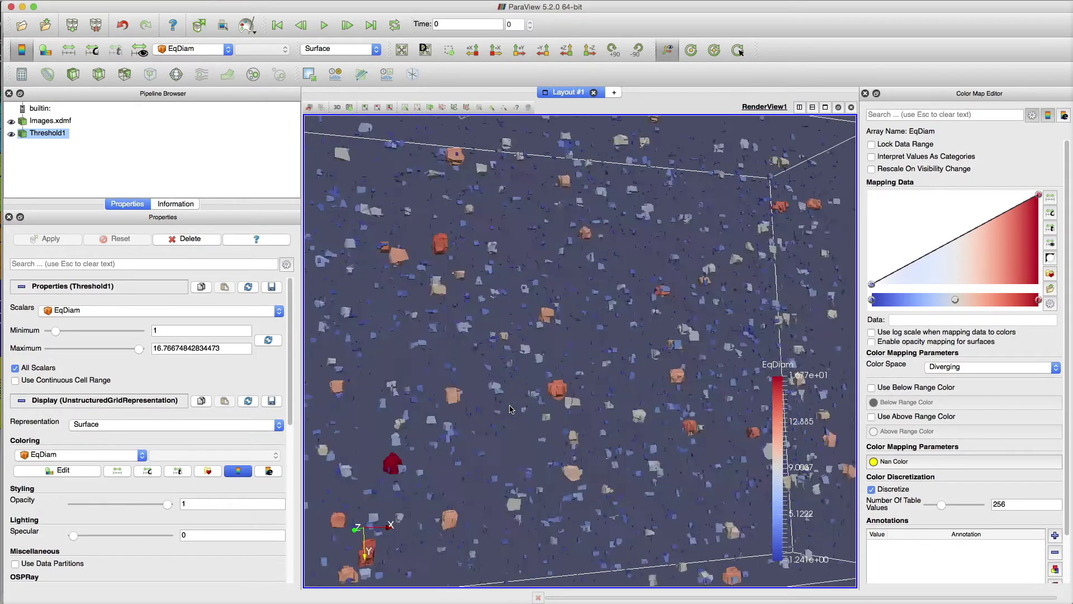
{"action": "left_click_drag", "start_coordinate": [406, 541], "coordinate": [678, 334]}
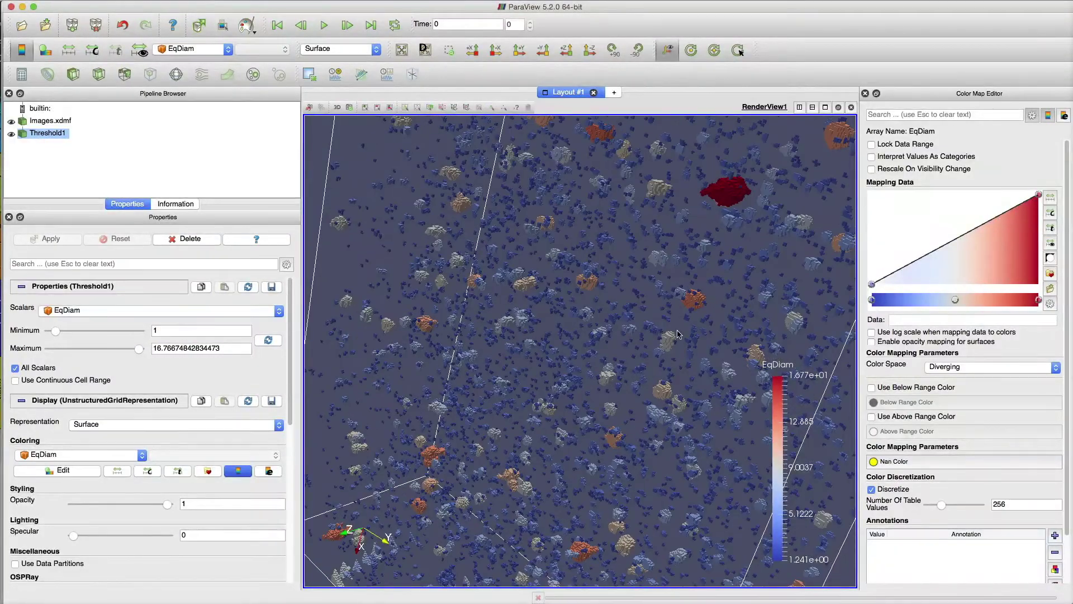
{"action": "left_click", "coordinate": [866, 94]}
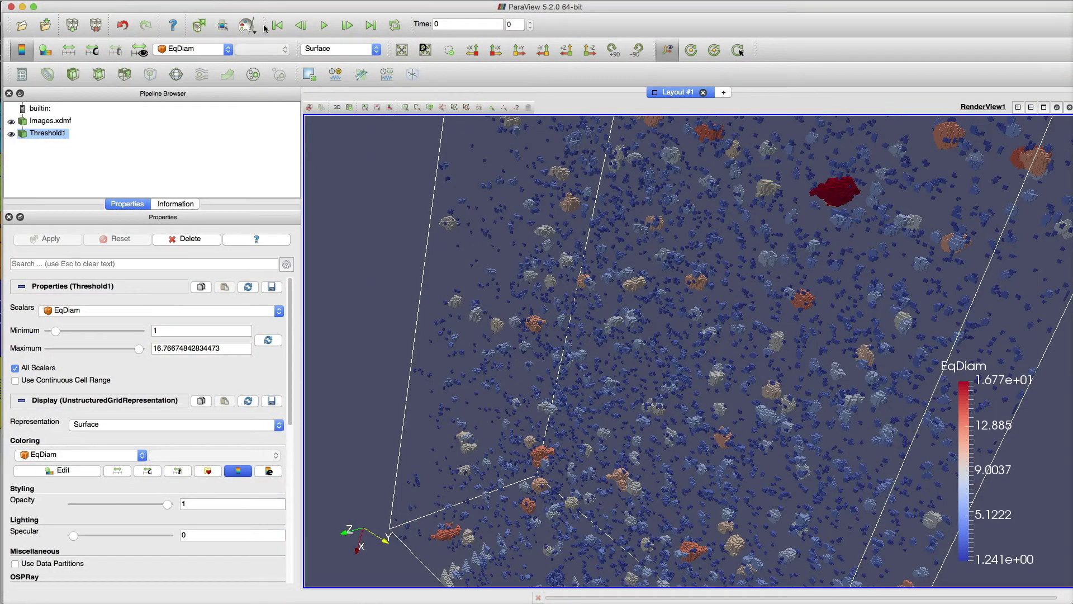
{"action": "left_click", "coordinate": [22, 50]}
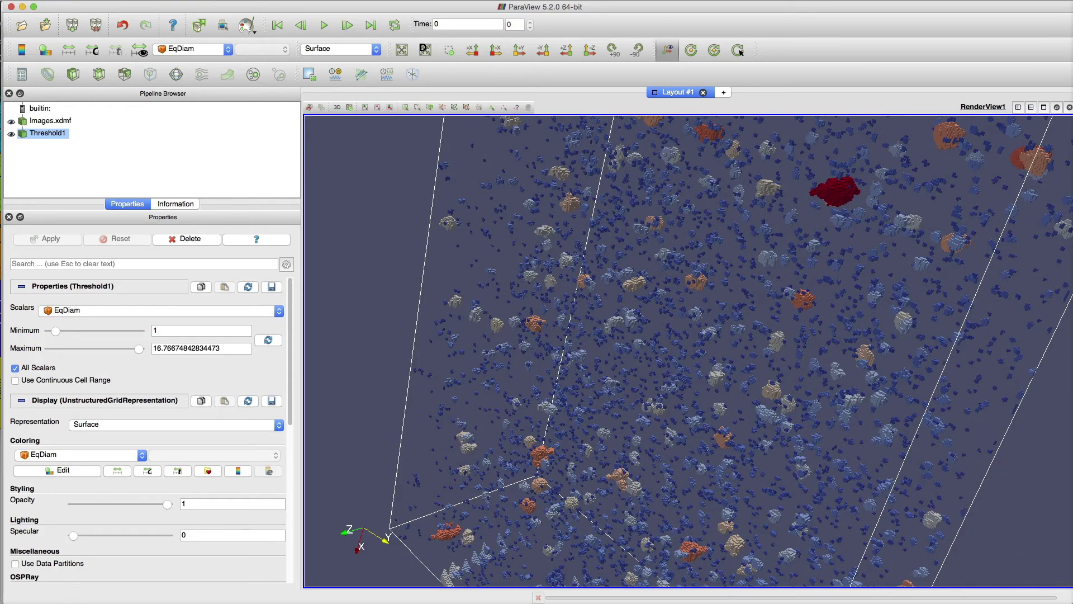